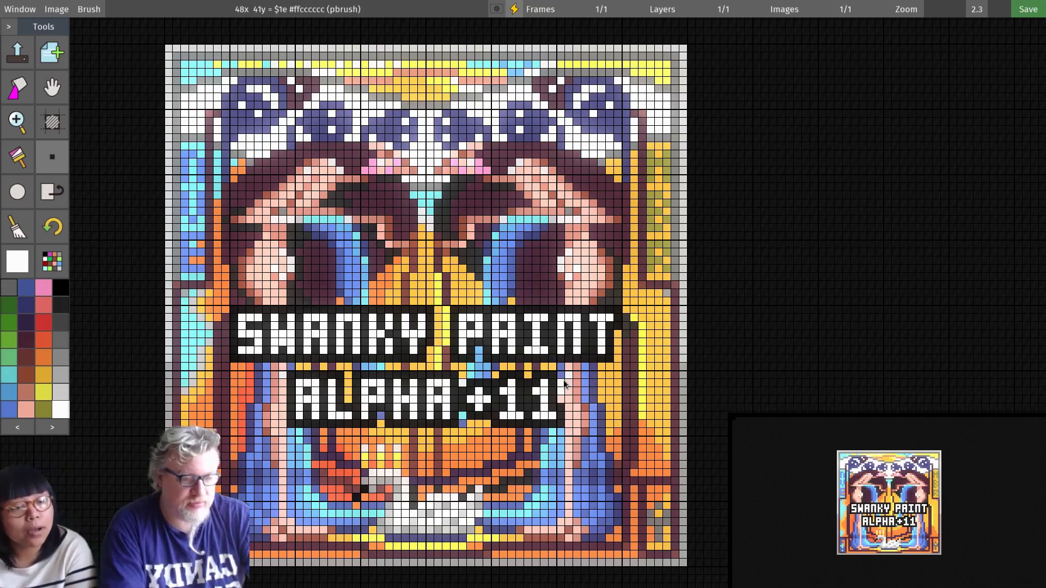
- Capture the "+11" lettering from the "ALPHA +11" title line as a custom brush
mouse_move(485, 357)
mouse_down()
mouse_move(537, 392)
mouse_move(553, 418)
mouse_move(501, 407)
mouse_move(553, 374)
mouse_move(507, 388)
mouse_move(520, 443)
mouse_move(591, 403)
mouse_move(558, 430)
mouse_move(534, 411)
mouse_move(487, 416)
mouse_move(447, 385)
mouse_move(518, 415)
mouse_move(531, 438)
mouse_up()
key(ctrl+z)
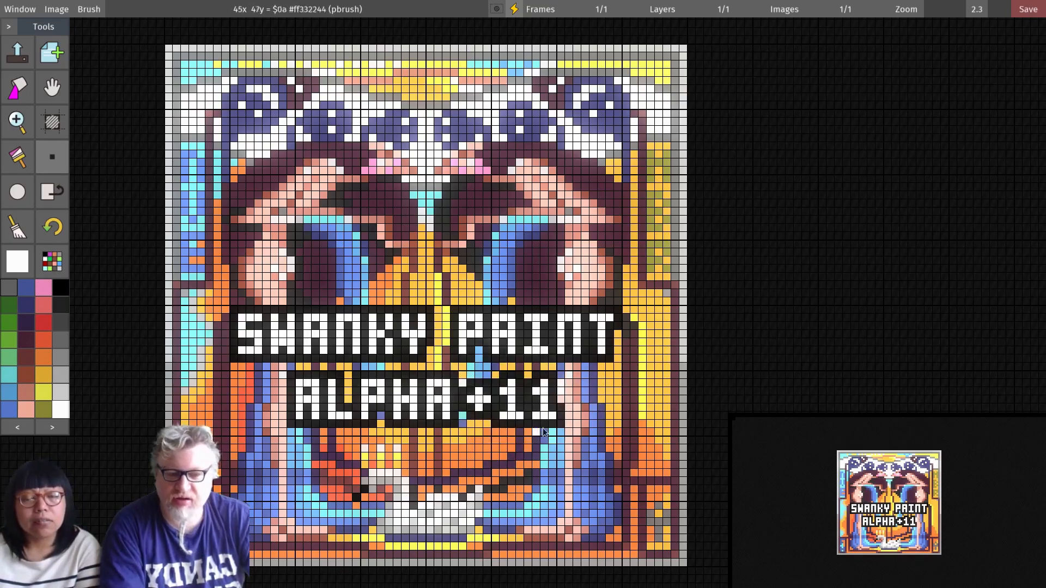
key(alt)
drag(465, 372, 563, 424)
- Stamp overlapping copies of the "+11" brush all over the picture, including the title text, and switch back to the single-pixel brush
click(307, 249)
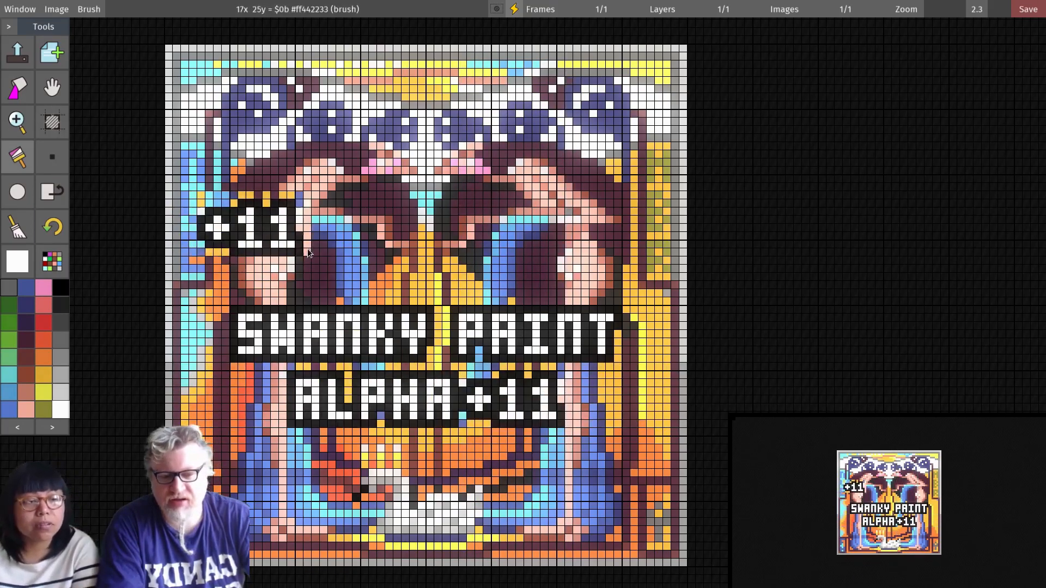
click(400, 169)
click(586, 153)
click(490, 284)
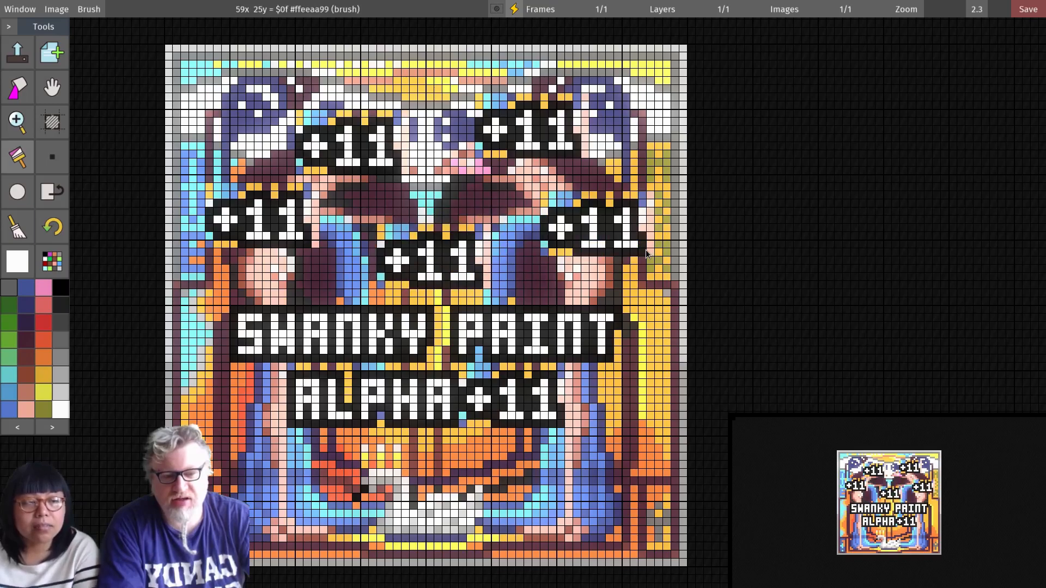
click(646, 250)
click(551, 227)
click(345, 488)
click(319, 417)
click(358, 339)
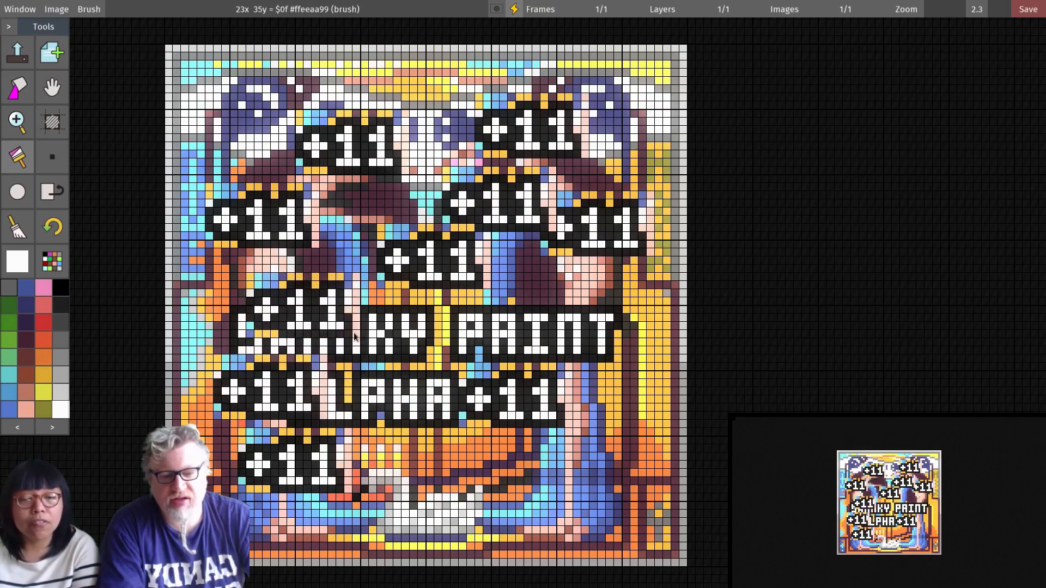
click(442, 424)
click(448, 508)
click(504, 569)
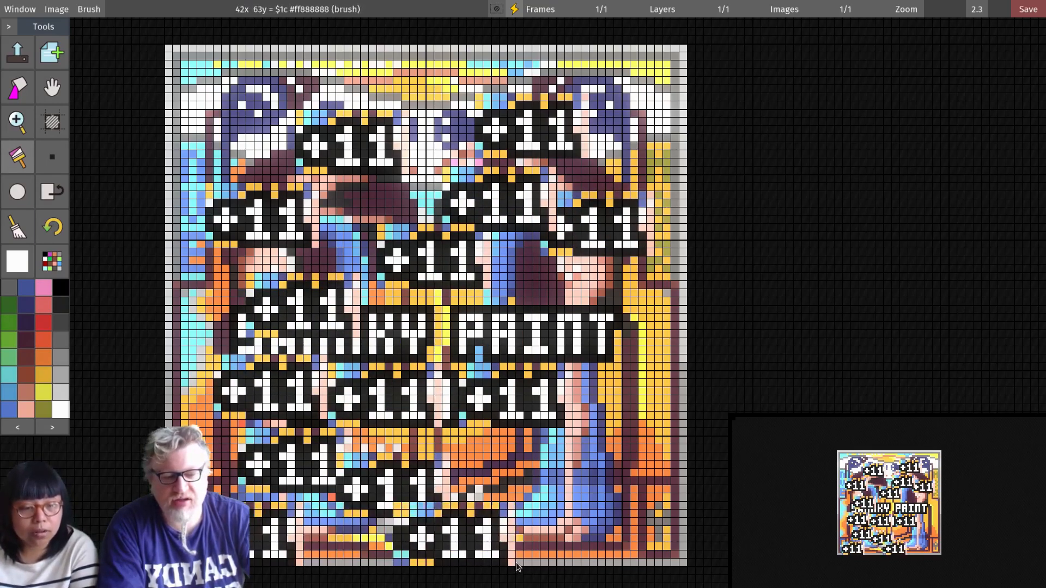
click(602, 569)
click(504, 477)
click(643, 493)
click(671, 404)
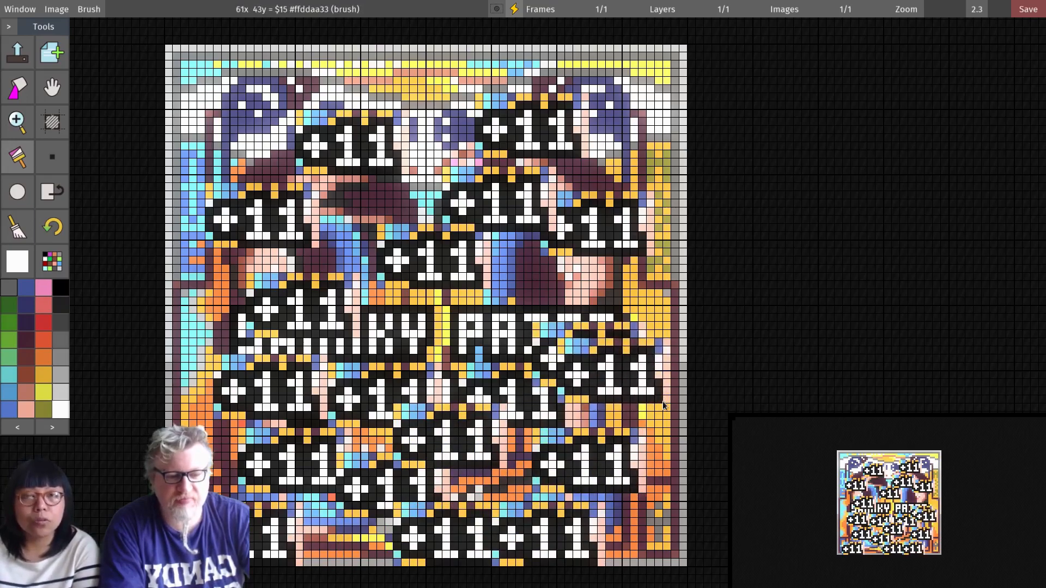
click(659, 319)
click(604, 308)
click(410, 233)
click(496, 156)
click(414, 131)
click(332, 130)
click(280, 139)
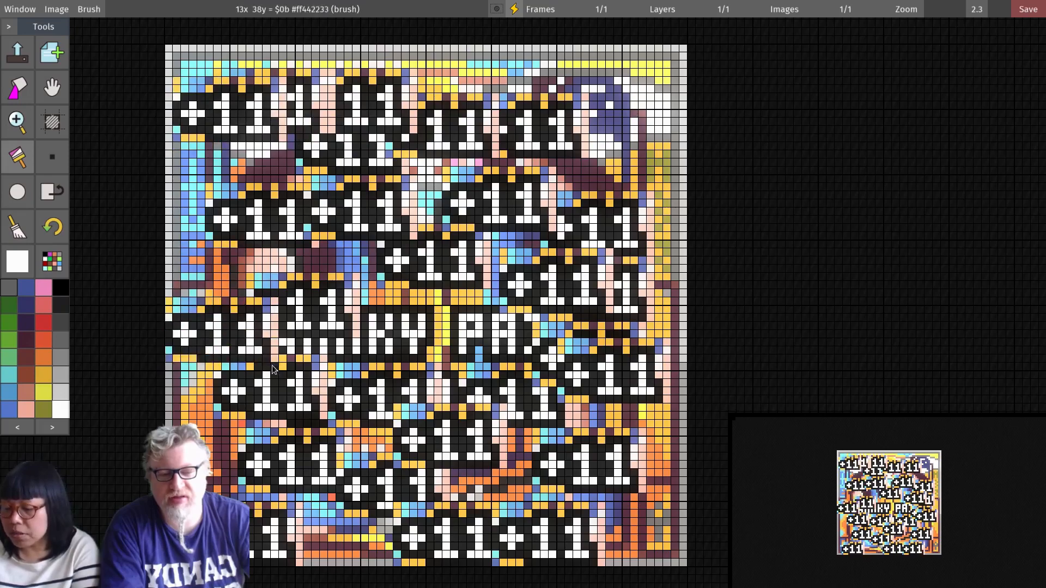
click(271, 367)
click(280, 327)
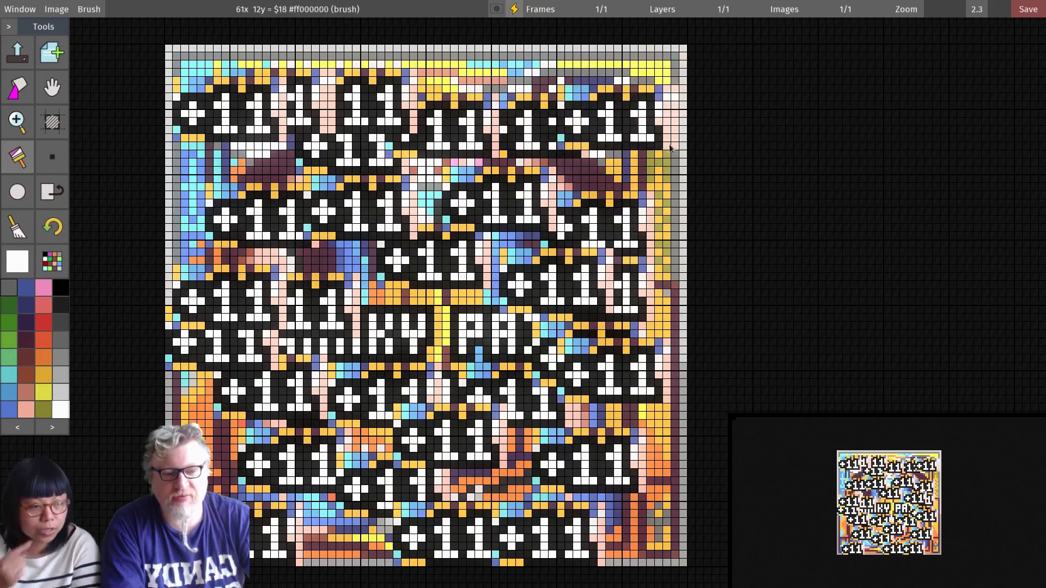
click(672, 182)
click(684, 551)
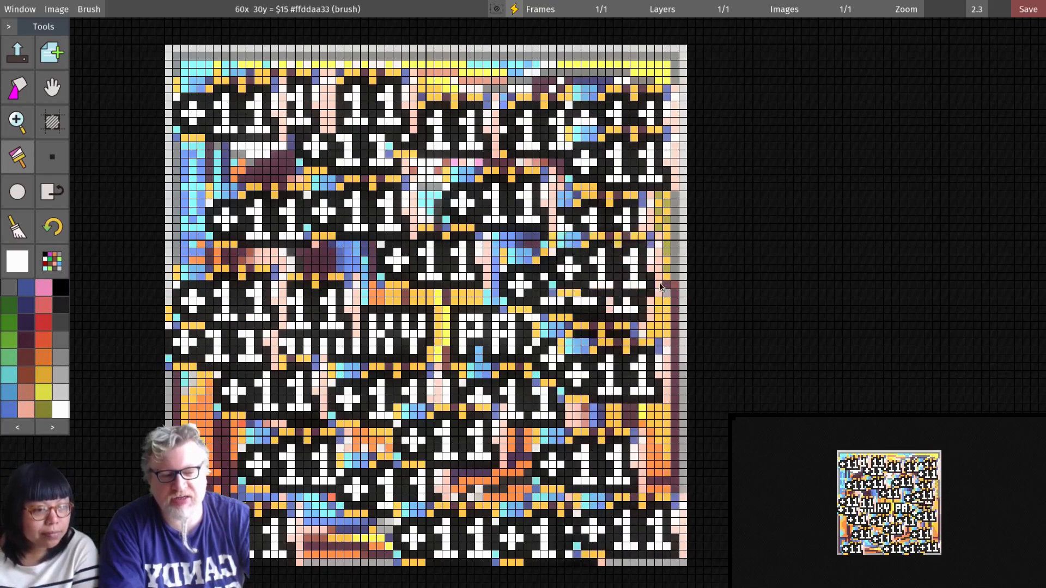
click(585, 293)
click(495, 368)
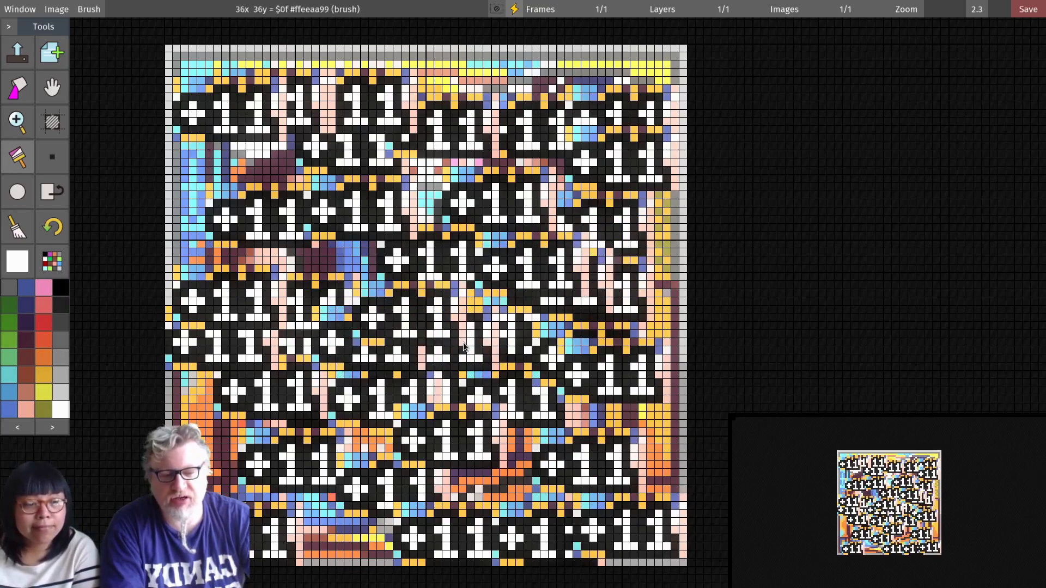
click(411, 326)
click(521, 221)
click(439, 220)
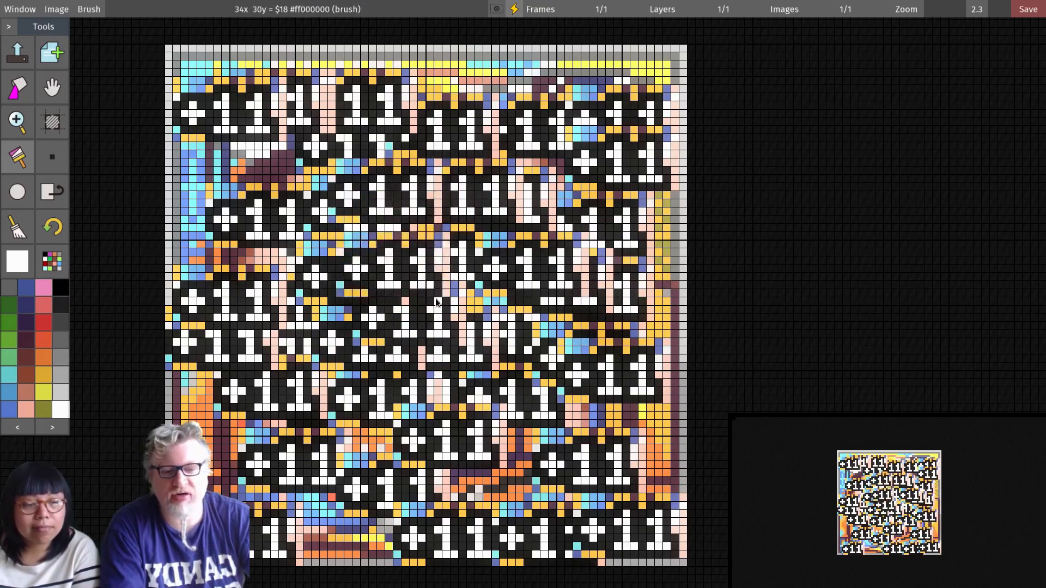
click(372, 352)
click(259, 203)
click(513, 130)
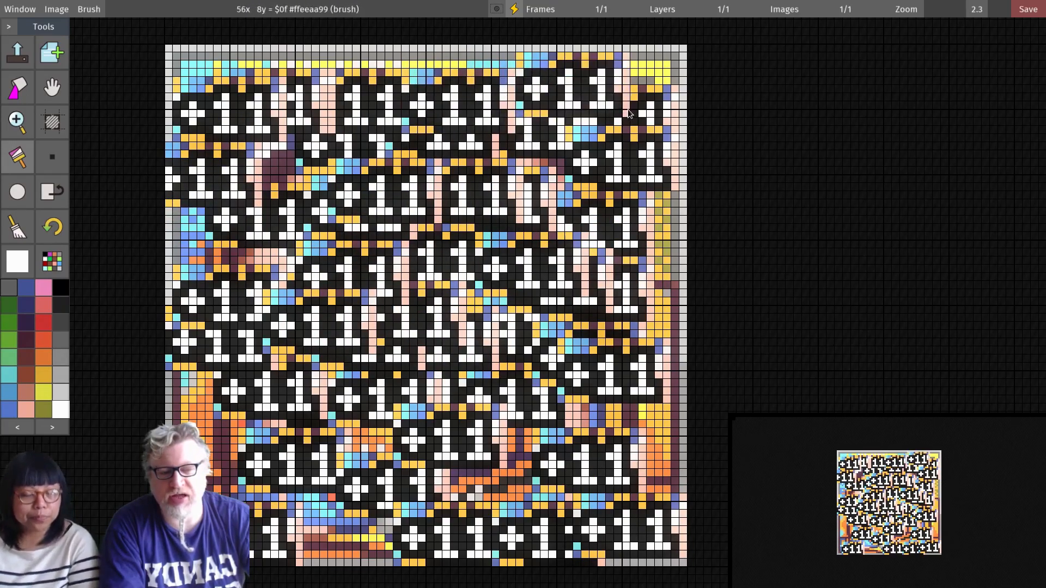
click(627, 113)
key(period)
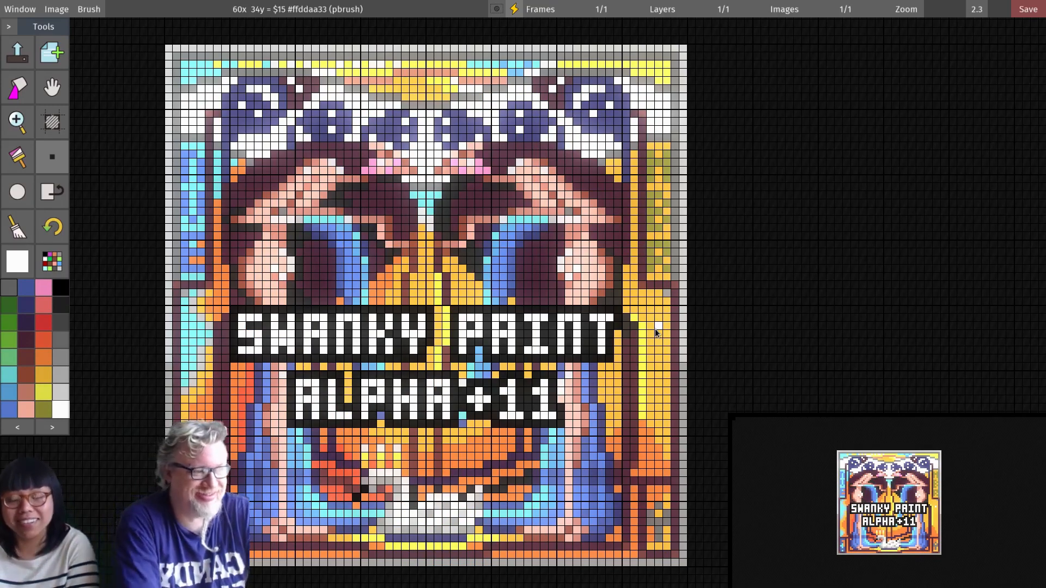
- Open the image's history buffer settings and place the window over the empty area beside the canvas
click(56, 10)
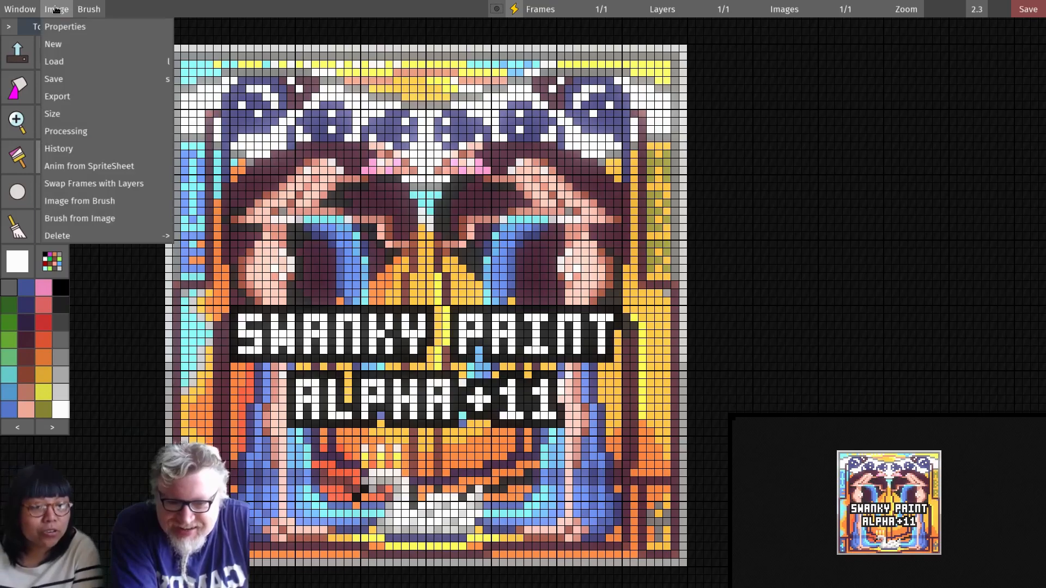
click(68, 148)
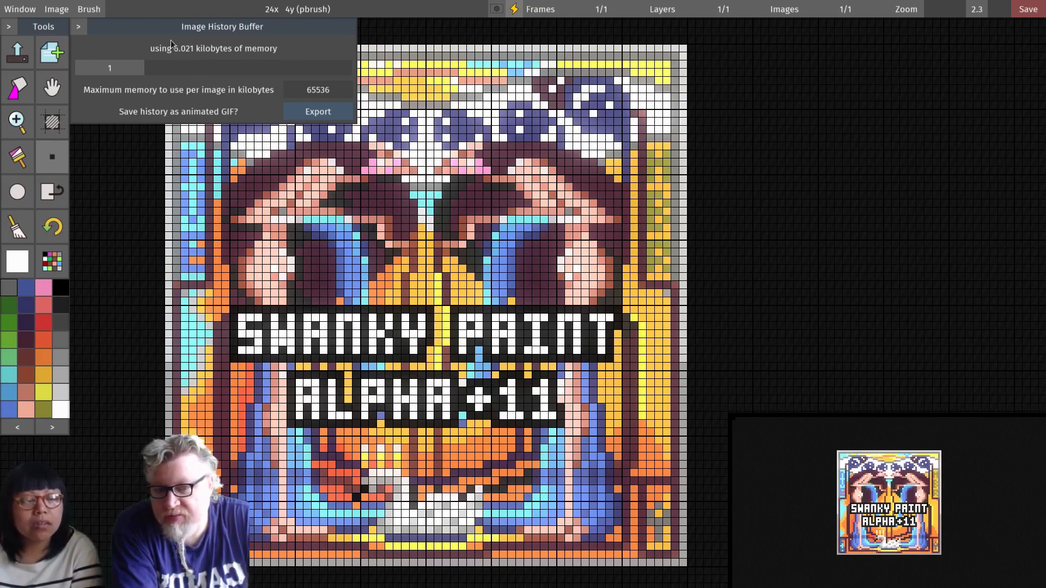
drag(176, 25, 863, 88)
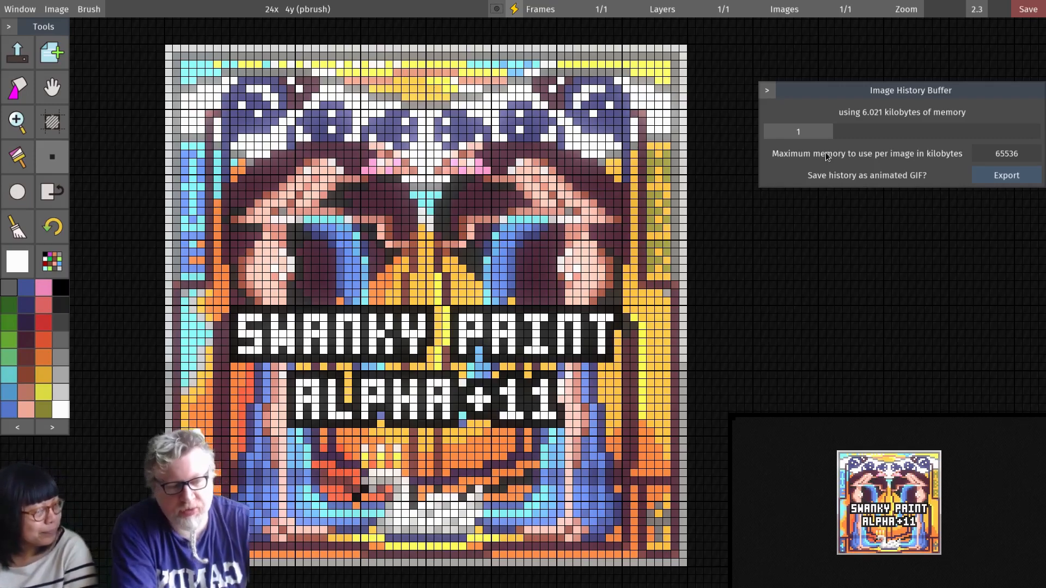
- Redo all the "+11" stamps one by one, from history state 1 up to state 45
key(ctrl+y)
key(ctrl+y)
key(ctrl+y)
key(ctrl+y)
key(ctrl+y)
key(ctrl+y)
key(ctrl+y)
key(ctrl+y)
key(ctrl+y)
key(ctrl+y)
key(ctrl+y)
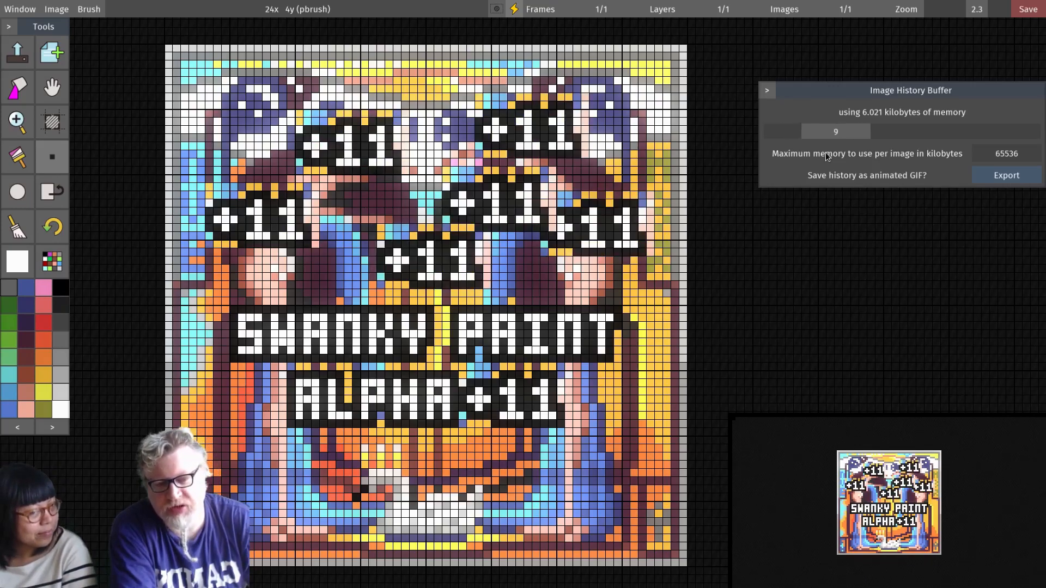
key(ctrl+y)
key(ctrl+y)
key(ctrl+y)
key(ctrl+y)
key(ctrl+y)
key(ctrl+y)
key(ctrl+y)
key(ctrl+y)
key(ctrl+y)
key(ctrl+y)
key(ctrl+y)
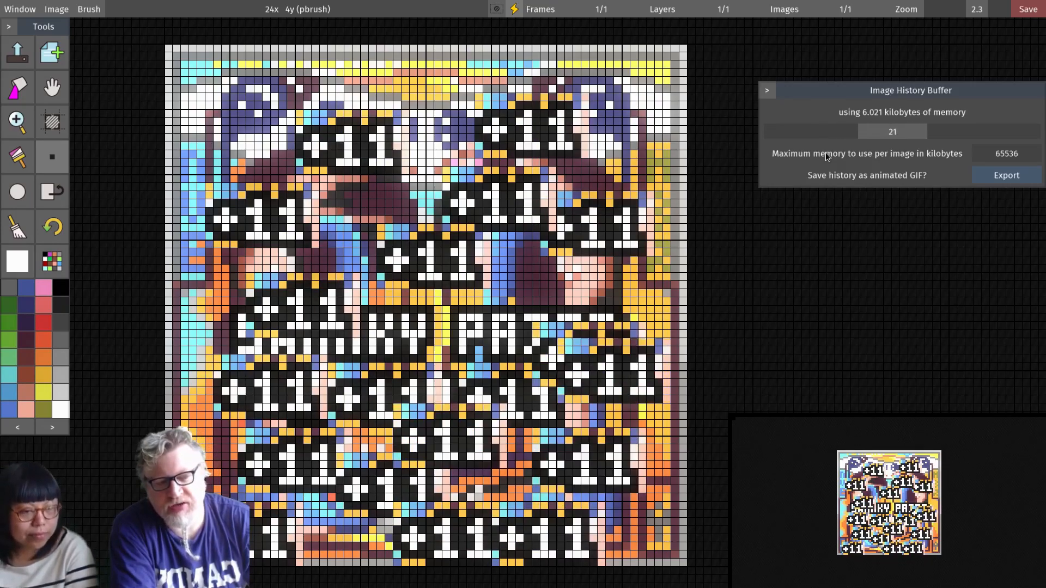
key(ctrl+y)
key(ctrl+y)
key(ctrl+y)
key(ctrl+y)
key(ctrl+y)
key(ctrl+y)
key(ctrl+y)
key(ctrl+y)
key(ctrl+y)
key(ctrl+y)
key(ctrl+y)
key(ctrl+y)
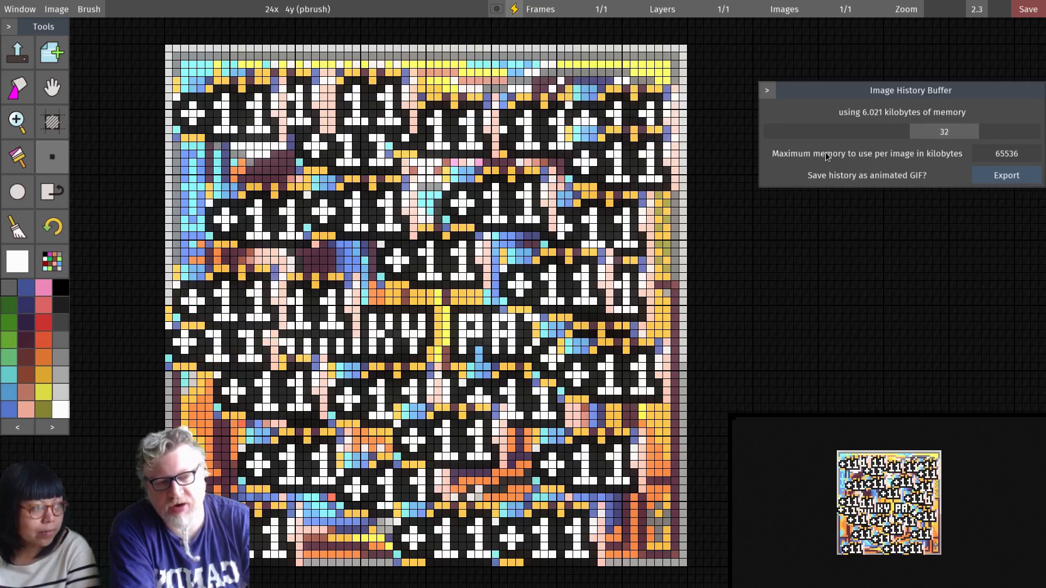
key(ctrl+y)
key(ctrl+y)
key(ctrl+y)
key(ctrl+y)
key(ctrl+y)
key(ctrl+y)
key(ctrl+y)
key(ctrl+y)
key(ctrl+y)
key(ctrl+y)
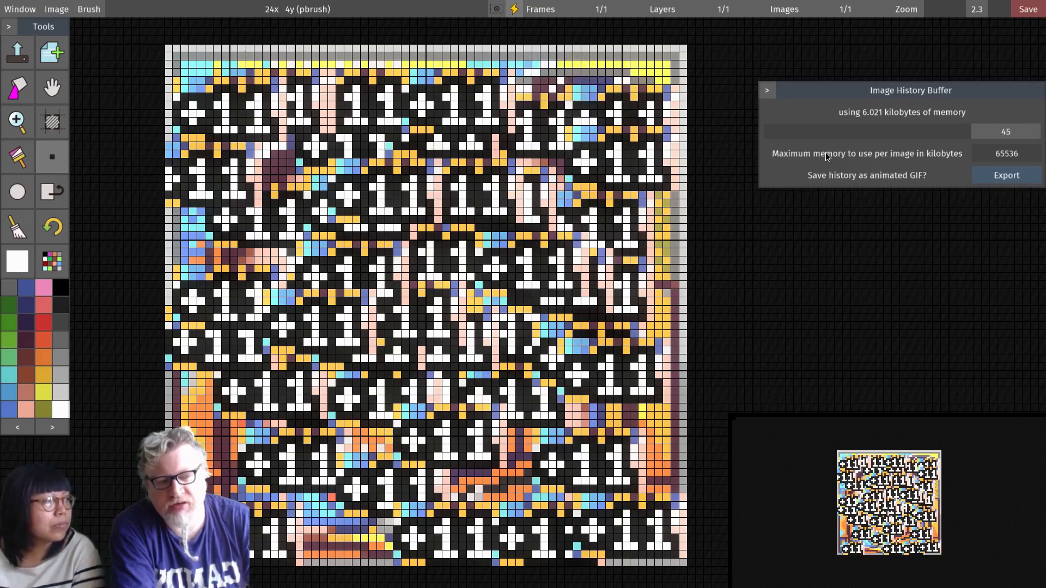
- Undo and redo the last history change repeatedly, alternating between states 44 and 45
key(ctrl+z)
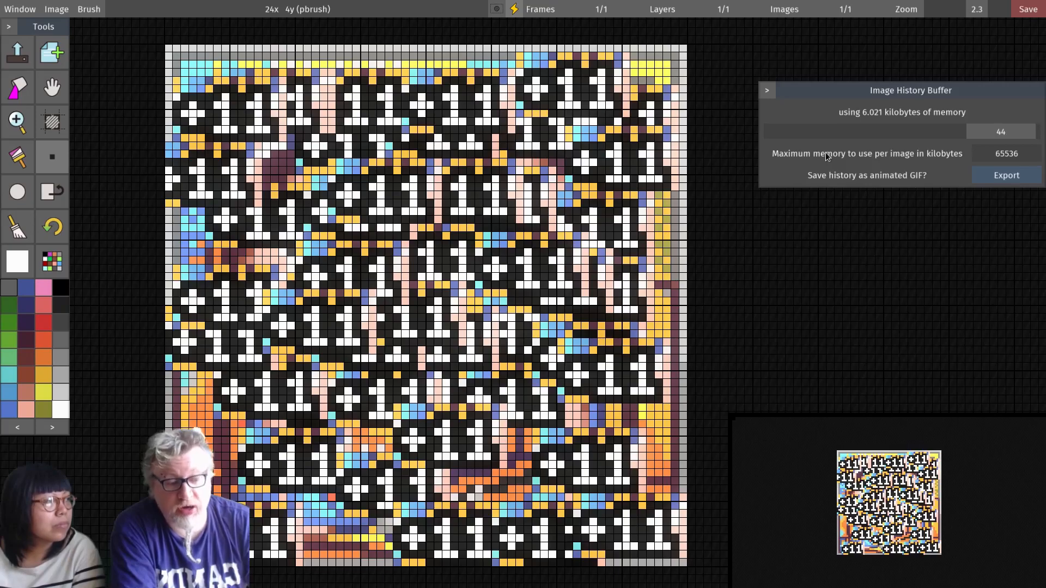
key(ctrl+y)
key(ctrl+z)
key(ctrl+y)
key(ctrl+z)
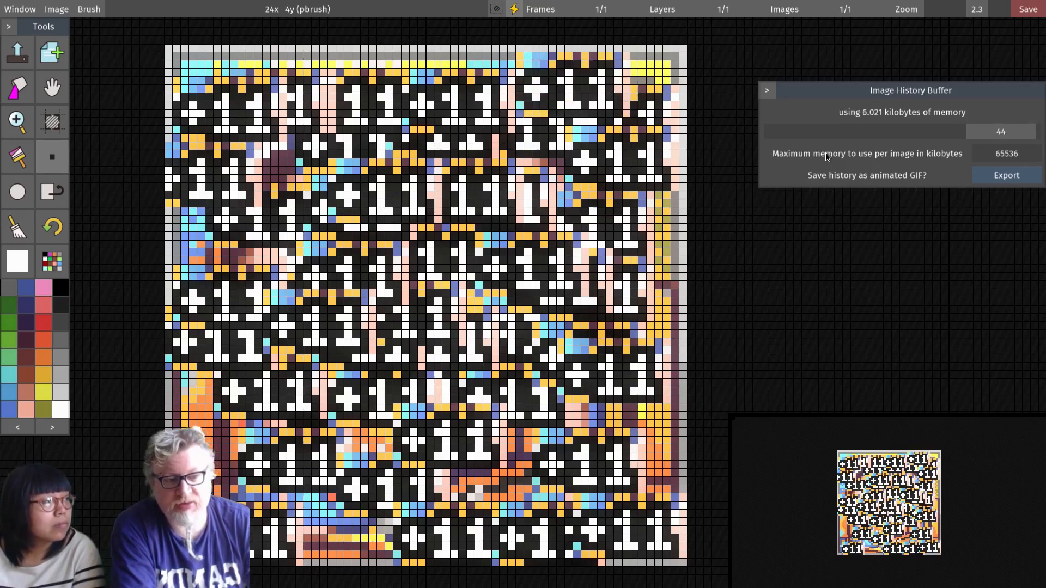
key(ctrl+y)
key(ctrl+z)
key(ctrl+y)
key(ctrl+z)
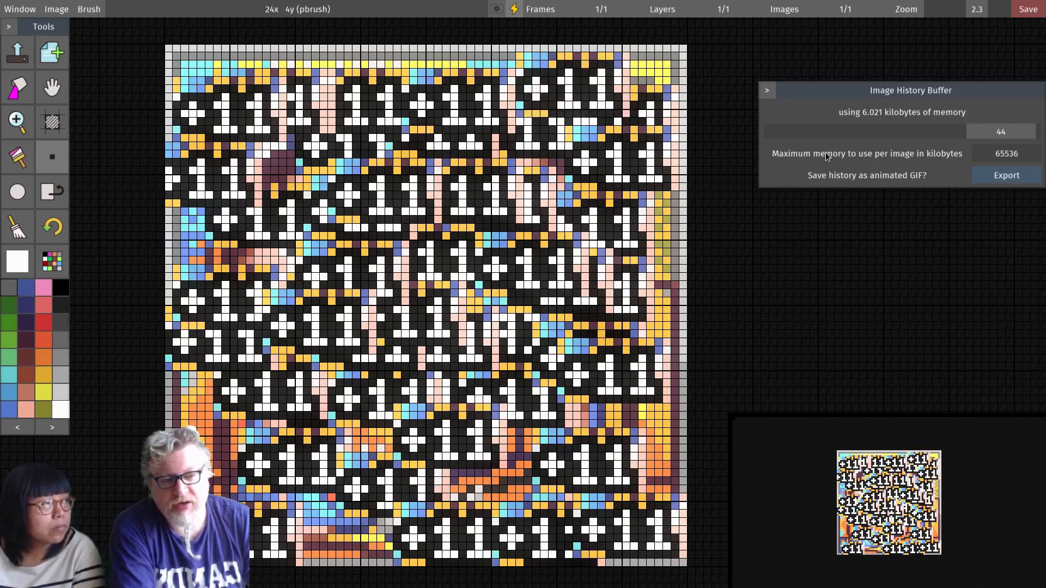
key(ctrl+y)
key(ctrl+z)
key(ctrl+y)
key(ctrl+z)
key(ctrl+y)
key(ctrl+z)
key(ctrl+y)
key(ctrl+z)
key(ctrl+y)
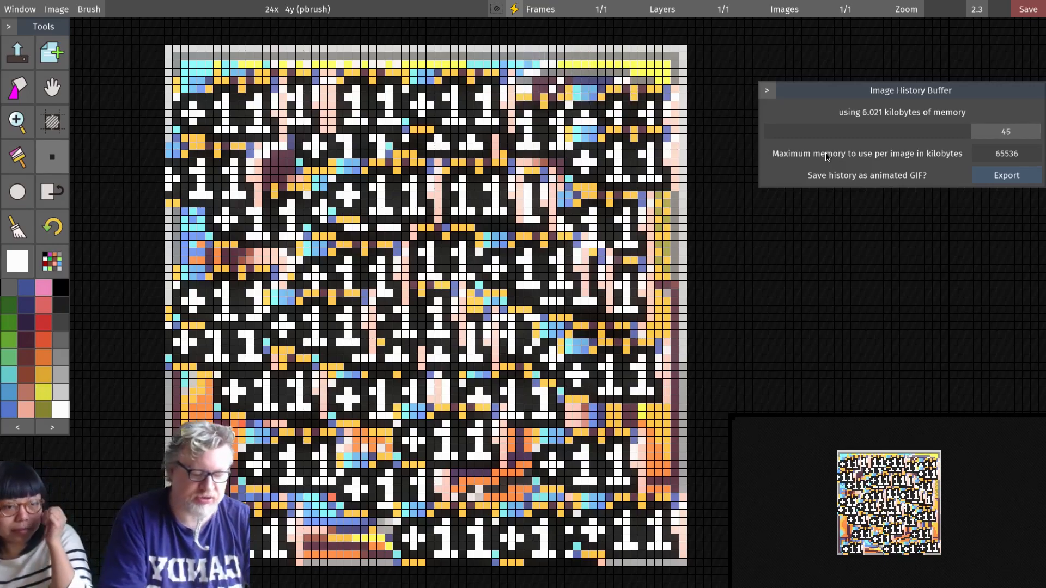
- Undo a run of the most recent stamps and redo them up to history state 45
key(ctrl+z)
key(ctrl+z)
key(ctrl+z)
key(ctrl+z)
key(ctrl+z)
key(ctrl+z)
key(ctrl+z)
key(ctrl+z)
key(ctrl+z)
key(ctrl+z)
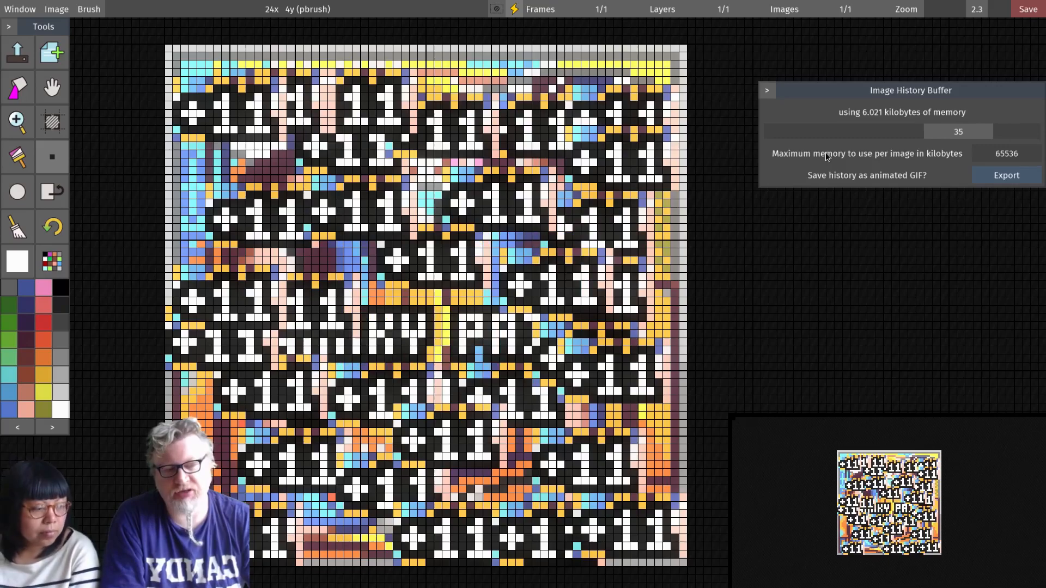
key(ctrl+z)
key(ctrl+z)
key(ctrl+z)
key(ctrl+z)
key(ctrl+y)
key(ctrl+y)
key(ctrl+y)
key(ctrl+y)
key(ctrl+y)
key(ctrl+y)
key(ctrl+y)
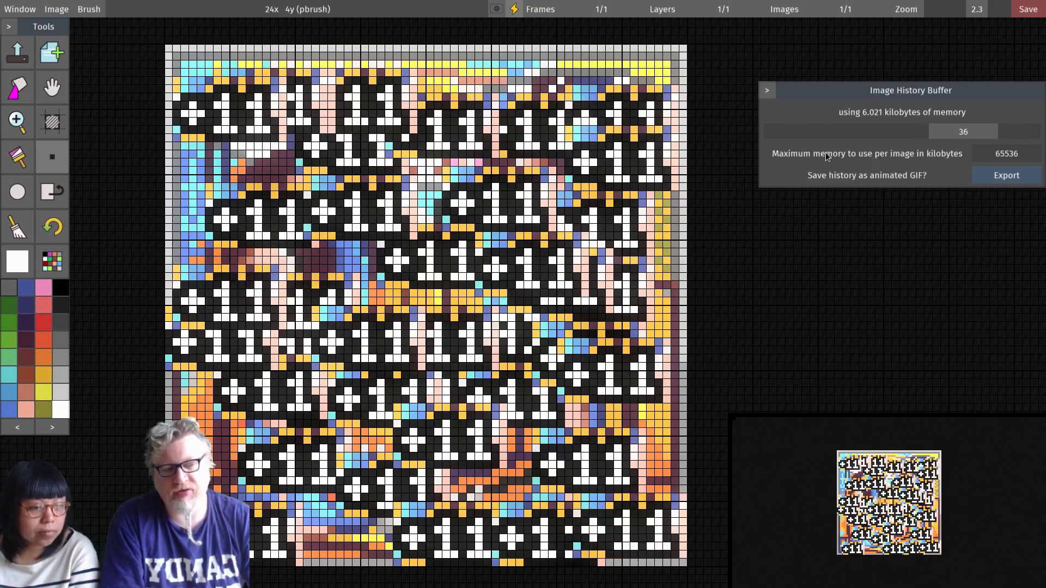
key(ctrl+y)
key(ctrl+y)
key(ctrl+y)
key(ctrl+y)
key(ctrl+y)
key(ctrl+y)
key(ctrl+y)
key(ctrl+y)
key(ctrl+y)
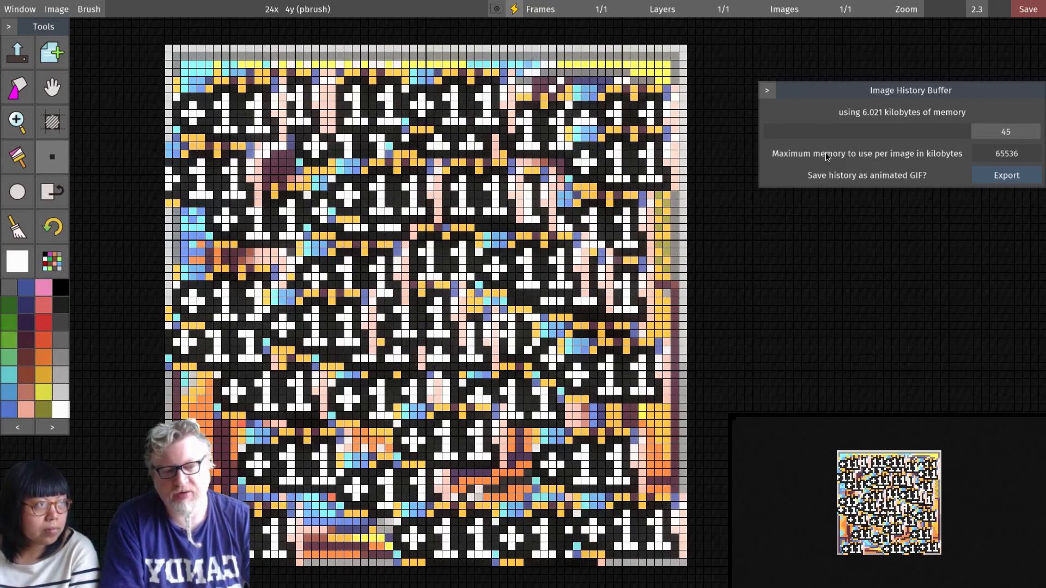
- Undo the "+11" stamps one by one, from history state 45 down to state 26
key(ctrl+z)
key(ctrl+z)
key(ctrl+z)
key(ctrl+z)
key(ctrl+z)
key(ctrl+z)
key(ctrl+z)
key(ctrl+z)
key(ctrl+z)
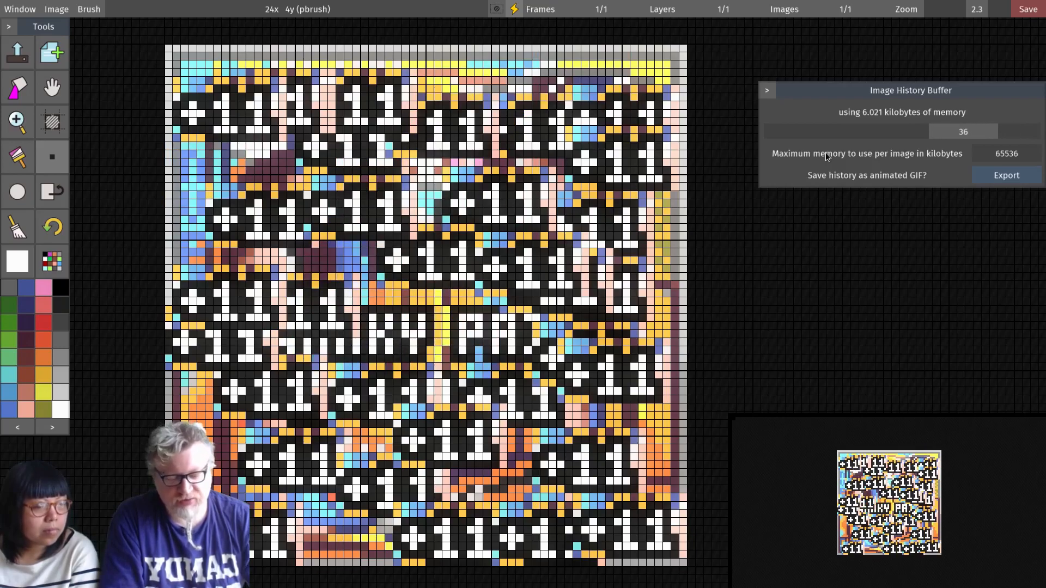
key(ctrl+z)
key(ctrl+z)
key(ctrl+z)
key(ctrl+z)
key(ctrl+z)
key(ctrl+z)
key(ctrl+z)
key(ctrl+z)
key(ctrl+z)
key(ctrl+z)
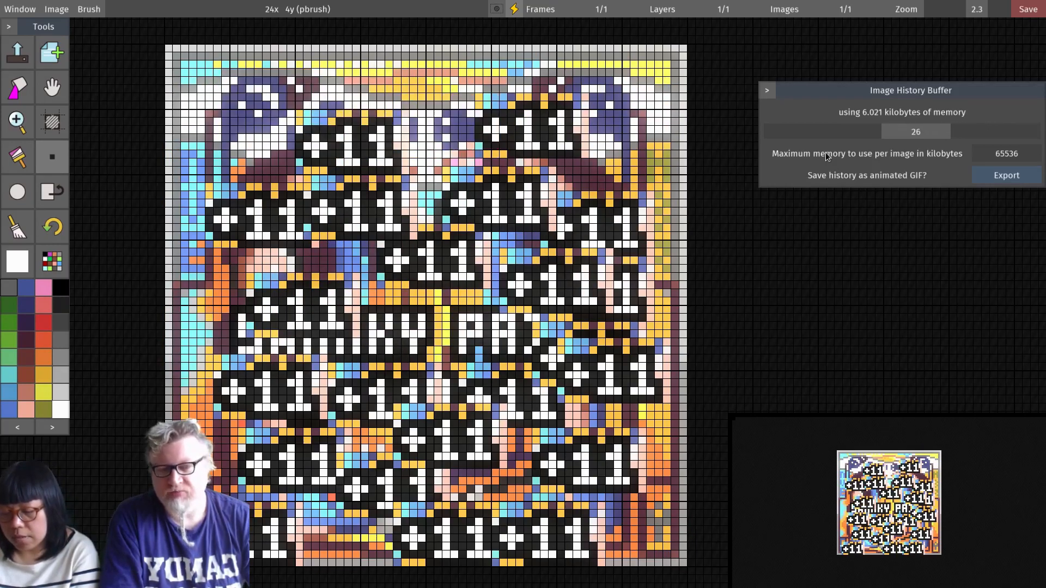
- Undo two more stamps and redo forward to history state 28
key(ctrl+z)
key(ctrl+z)
key(ctrl+y)
key(ctrl+y)
key(ctrl+y)
key(ctrl+y)
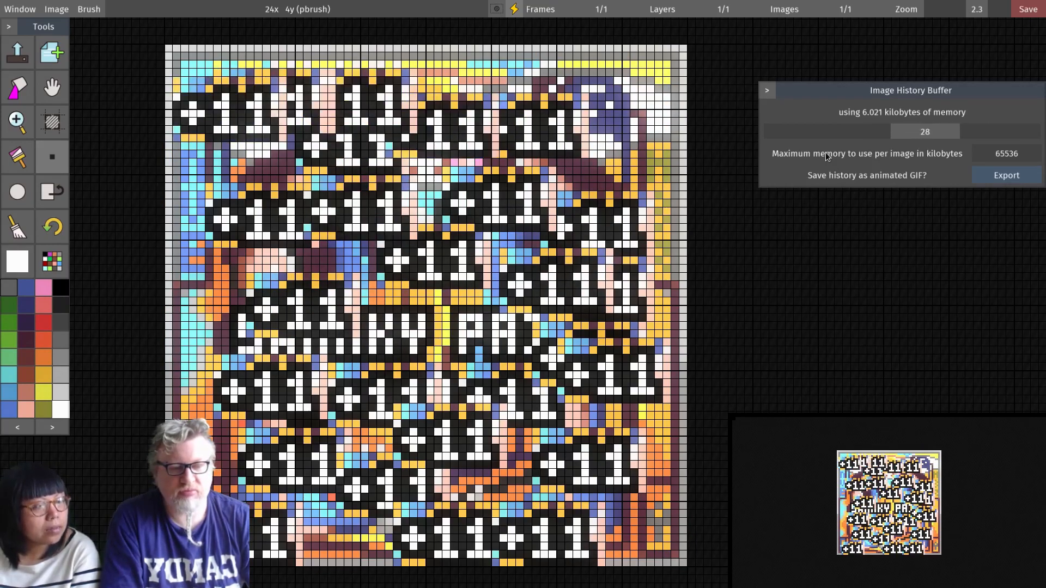
- Scrub the image history back to state 3 and forward to state 7, finishing with undos down to state 4
mouse_move(904, 132)
mouse_down()
mouse_move(799, 139)
mouse_move(1029, 139)
mouse_move(829, 138)
mouse_move(926, 144)
mouse_move(875, 152)
mouse_move(812, 144)
mouse_move(991, 142)
mouse_move(786, 142)
mouse_move(1040, 139)
mouse_move(815, 139)
mouse_move(895, 149)
mouse_move(806, 148)
mouse_move(828, 145)
mouse_up()
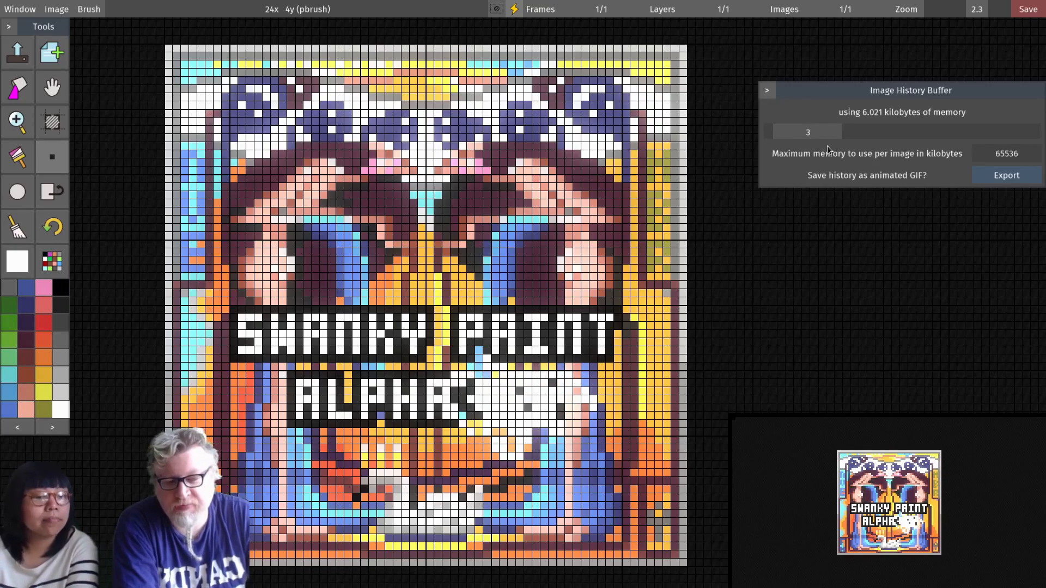
mouse_move(827, 146)
mouse_down()
mouse_move(877, 147)
mouse_move(830, 150)
mouse_move(848, 147)
mouse_up()
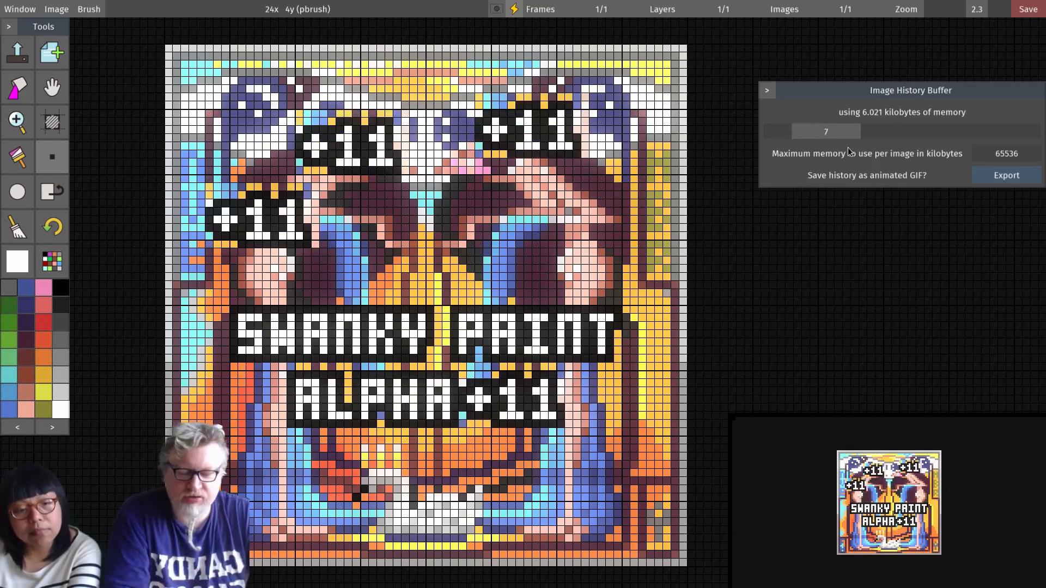
key(ctrl+z)
key(ctrl+z)
key(ctrl+z)
key(ctrl+z)
key(ctrl+z)
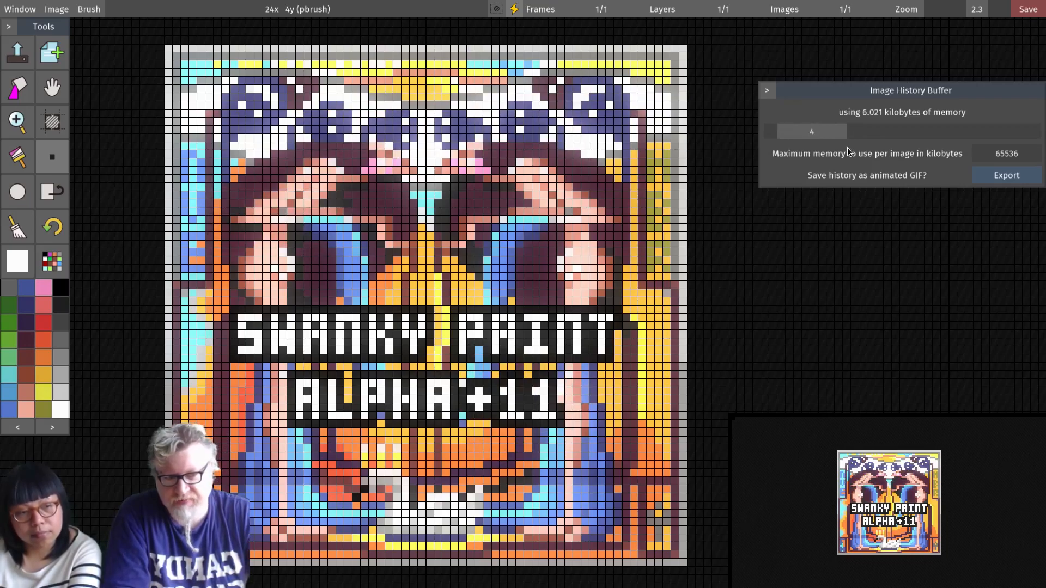
- Scrub the image history forward again, undo several changes, and scrub between states 2 and 3
drag(847, 146, 870, 152)
key(ctrl+z)
key(ctrl+z)
key(ctrl+z)
key(ctrl+z)
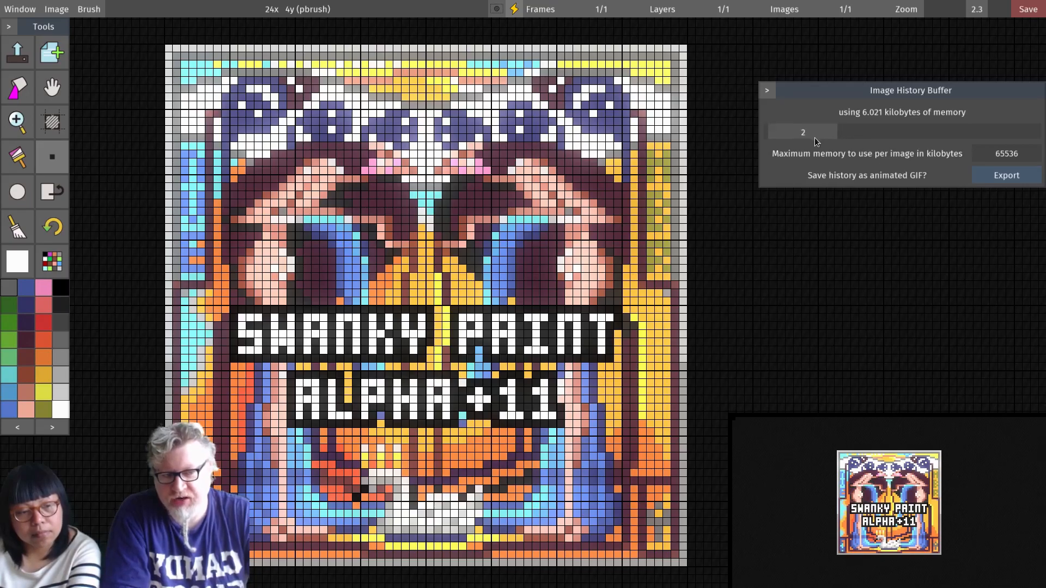
drag(816, 137, 818, 138)
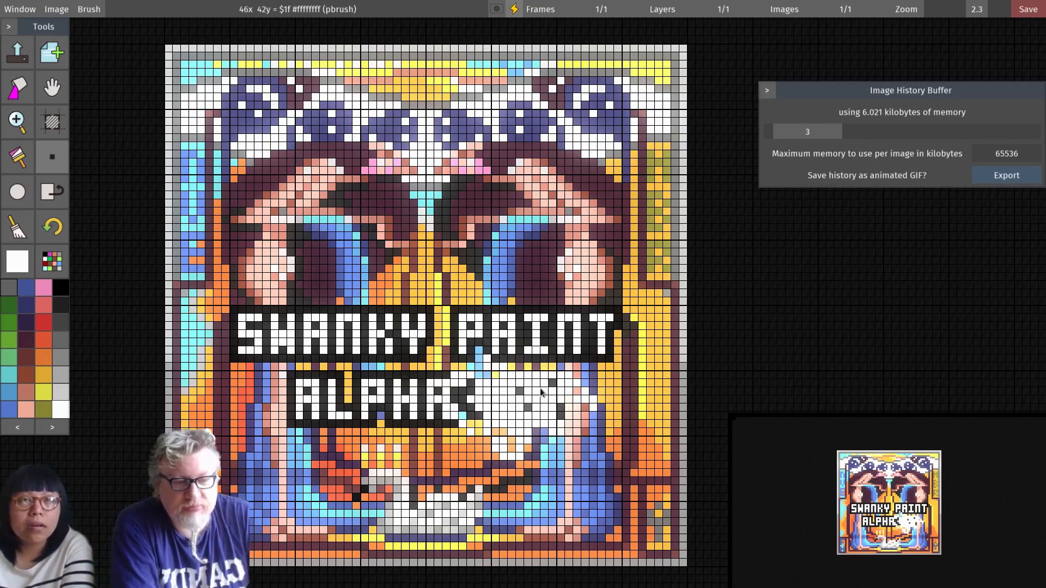
- Scrub the image history through state 21 up to state 45 and all the way back to state 1
mouse_move(807, 132)
mouse_down()
mouse_move(958, 141)
mouse_move(777, 149)
mouse_up()
mouse_move(897, 141)
mouse_down()
mouse_move(838, 144)
mouse_move(1002, 142)
mouse_move(798, 138)
mouse_move(920, 140)
mouse_move(810, 135)
mouse_move(834, 134)
mouse_move(925, 135)
mouse_move(776, 143)
mouse_move(895, 141)
mouse_up()
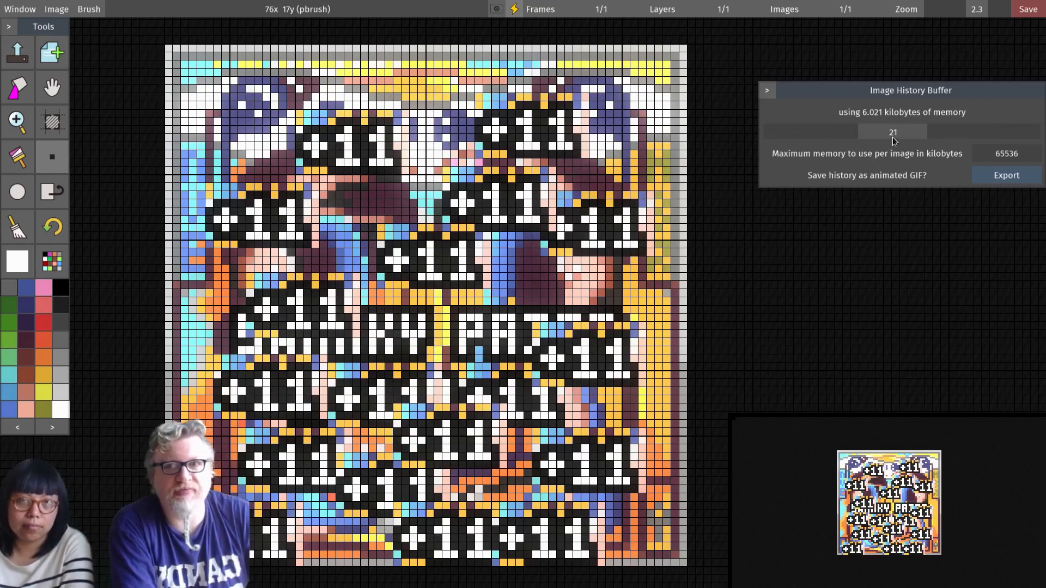
drag(893, 141, 1022, 141)
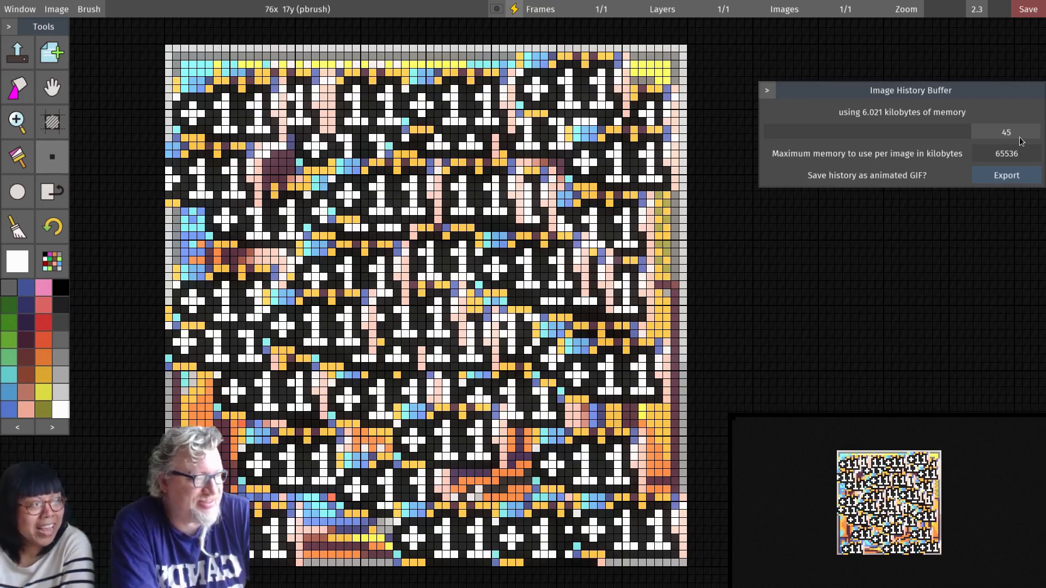
drag(1021, 140, 801, 143)
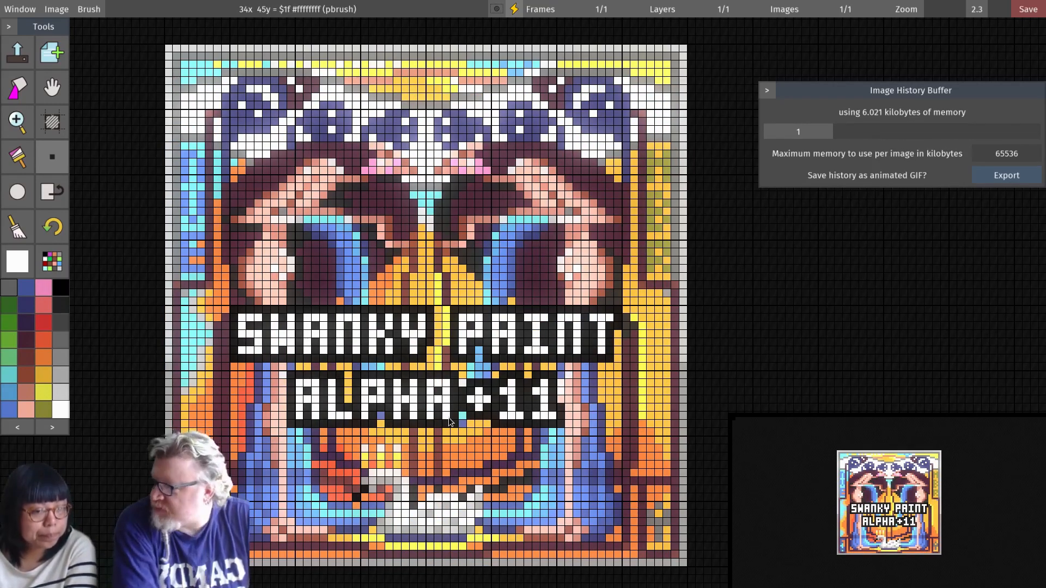
- Remap the original image's colours to the MSX palette and hide the palette editor
click(60, 268)
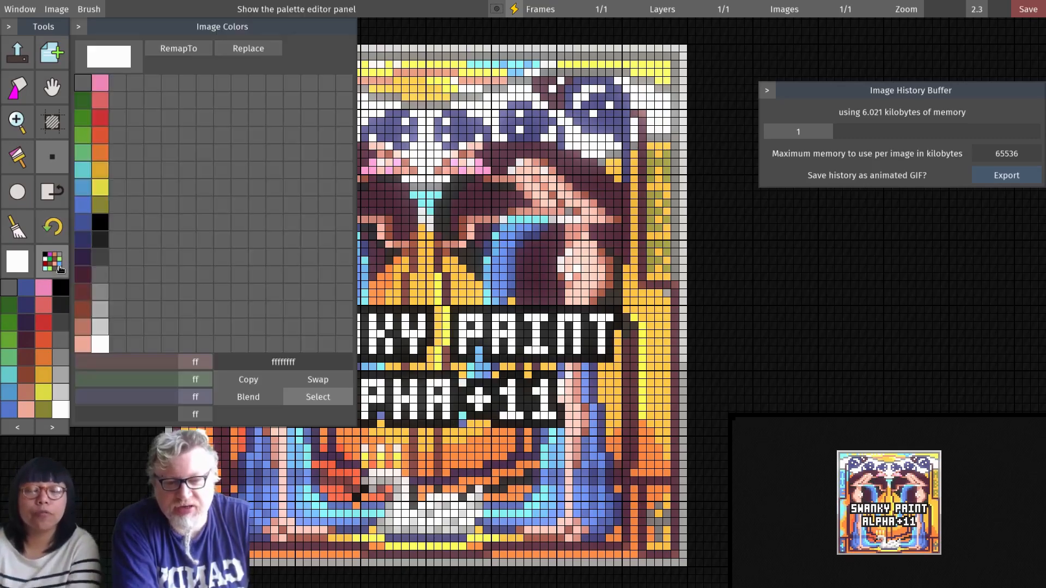
mouse_move(172, 49)
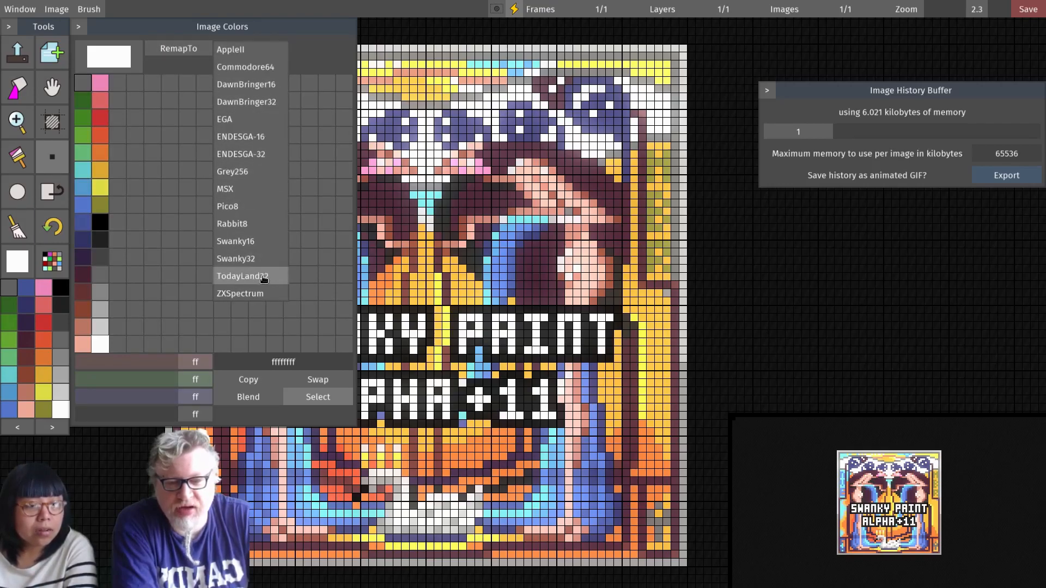
click(237, 206)
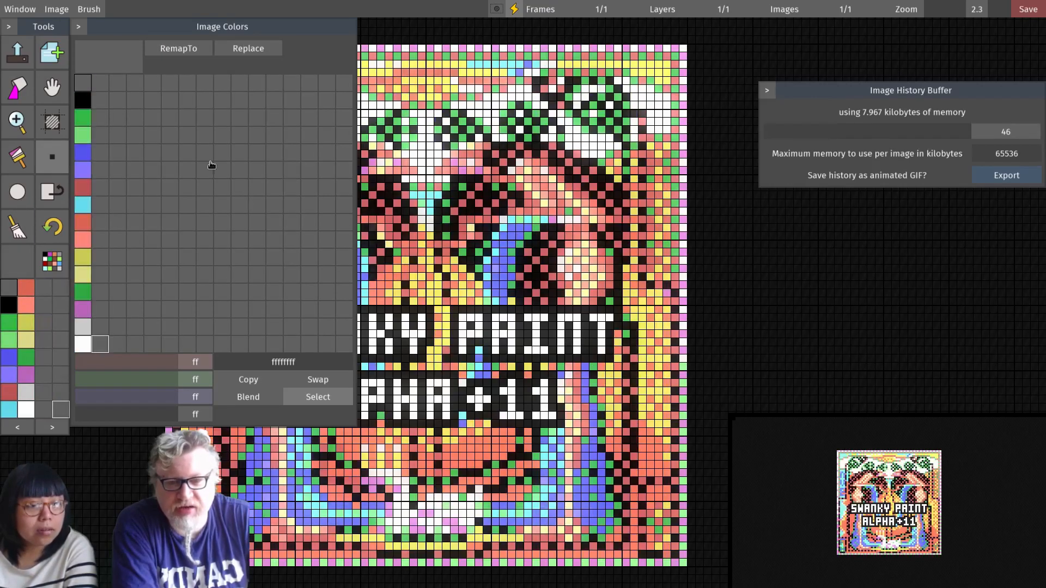
click(97, 27)
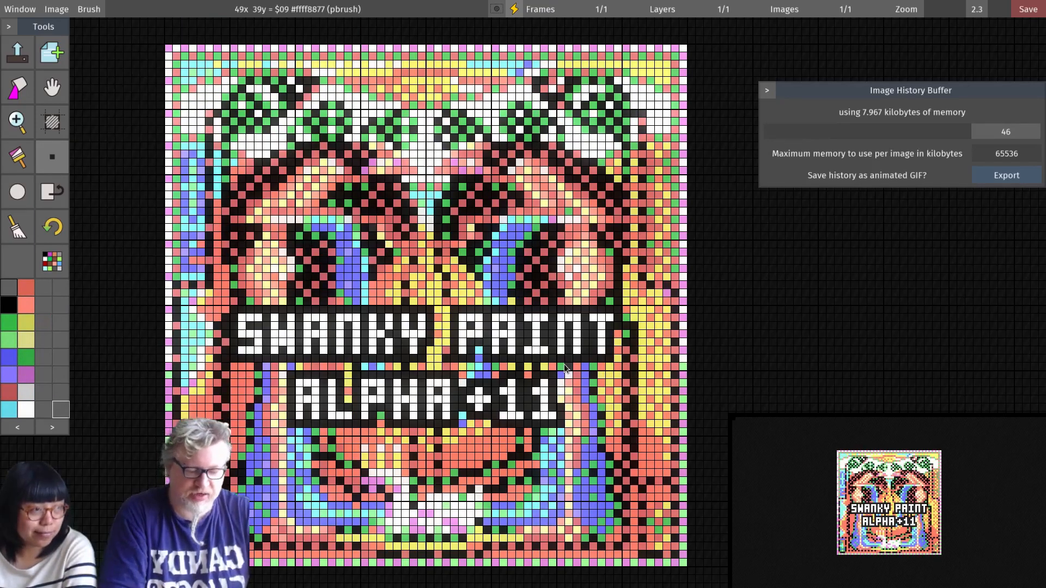
- Undo and redo the MSX palette remap repeatedly, alternating between history states 1 and 46 and finishing on 46
key(ctrl+z)
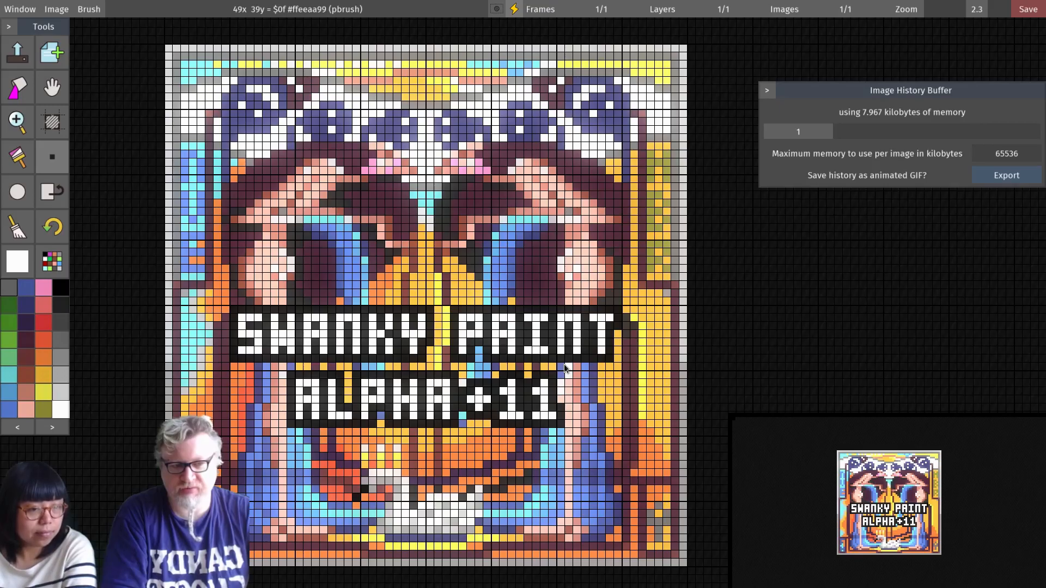
key(ctrl+shift+z)
key(ctrl+z)
key(ctrl+shift+z)
key(ctrl+shift+z)
key(ctrl+z)
key(ctrl+shift+z)
key(ctrl+z)
key(ctrl+shift+z)
key(ctrl+z)
key(ctrl+shift+z)
key(ctrl+z)
key(ctrl+shift+z)
key(ctrl+z)
key(ctrl+shift+z)
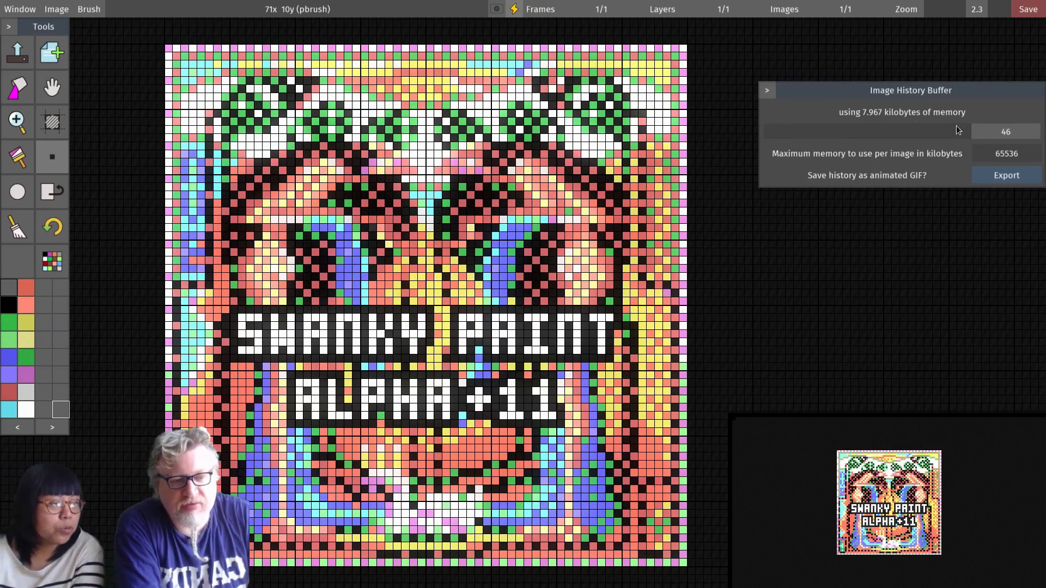
mouse_move(1011, 129)
mouse_down()
mouse_move(941, 134)
mouse_move(1031, 144)
mouse_move(972, 136)
mouse_move(1024, 139)
mouse_up()
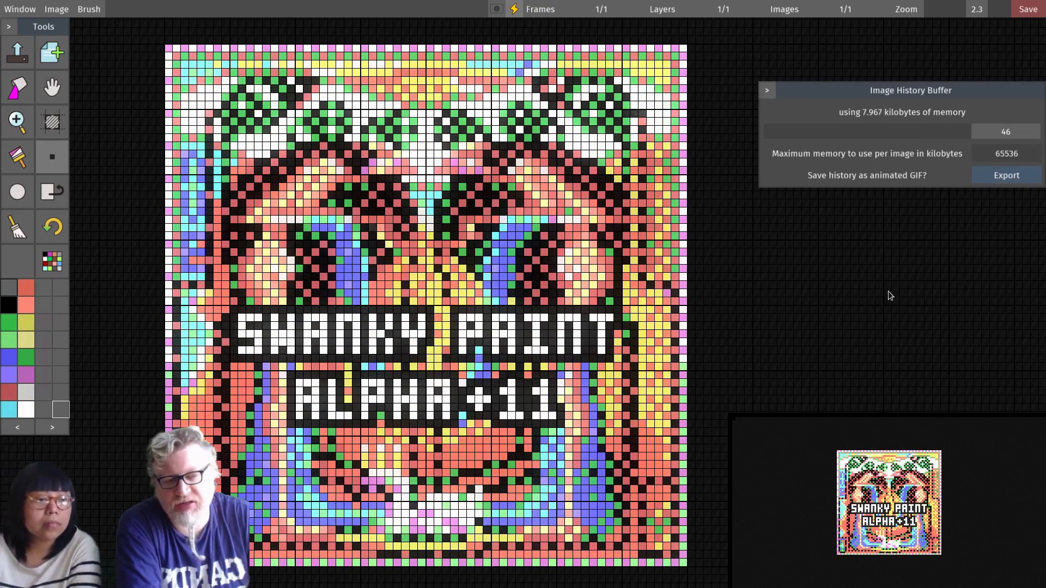
- Return the history to state 1, remap the image to the Commodore64 palette, and hide the palette editor
click(1005, 134)
drag(1005, 134, 783, 136)
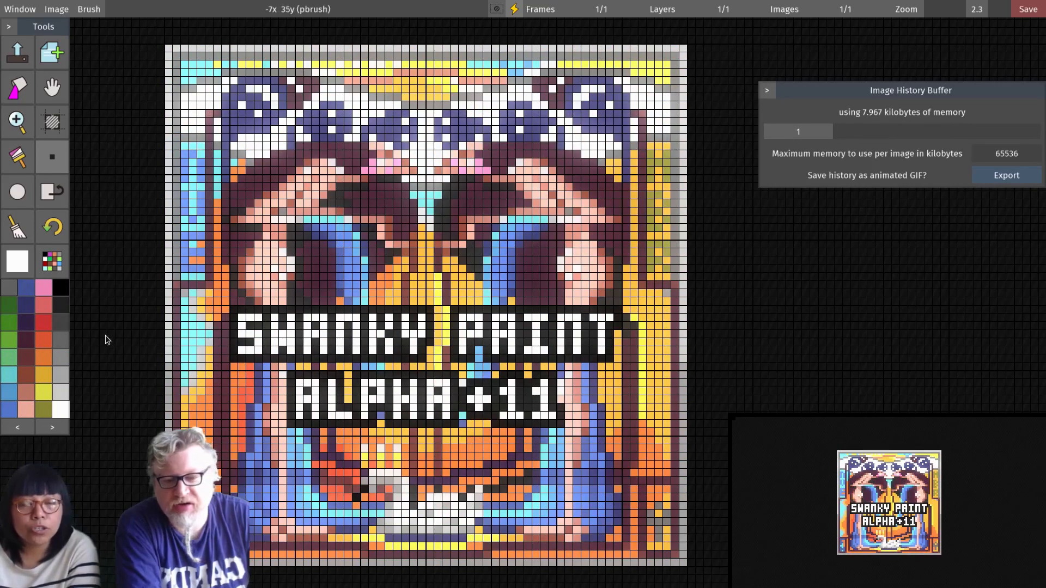
click(53, 266)
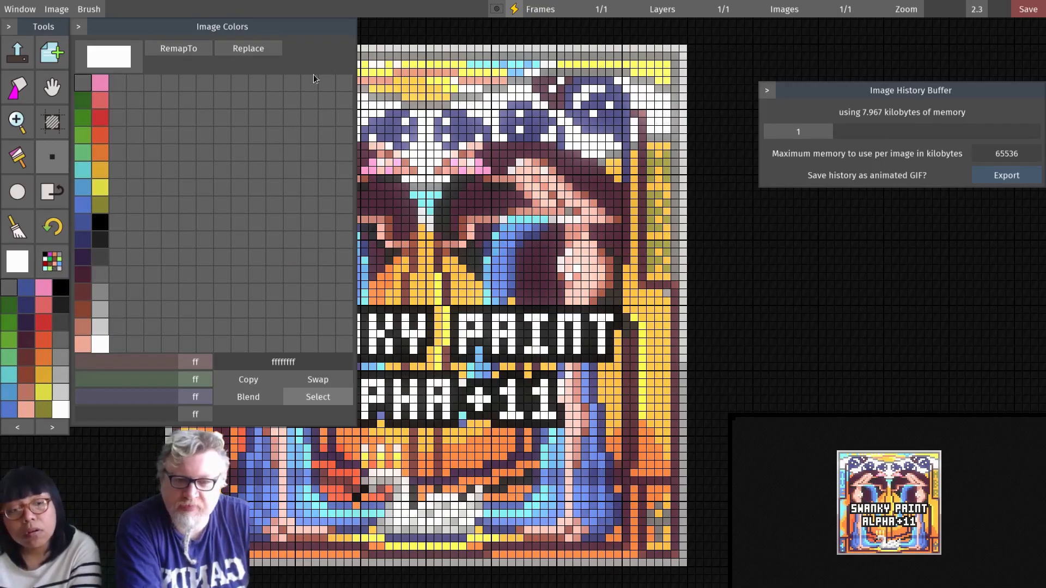
click(179, 49)
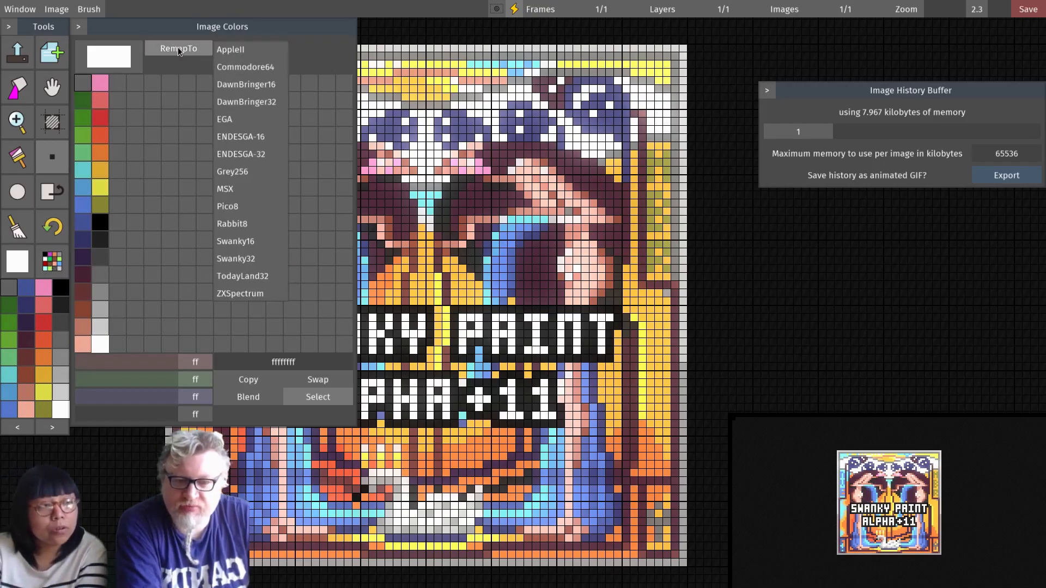
click(271, 68)
click(78, 26)
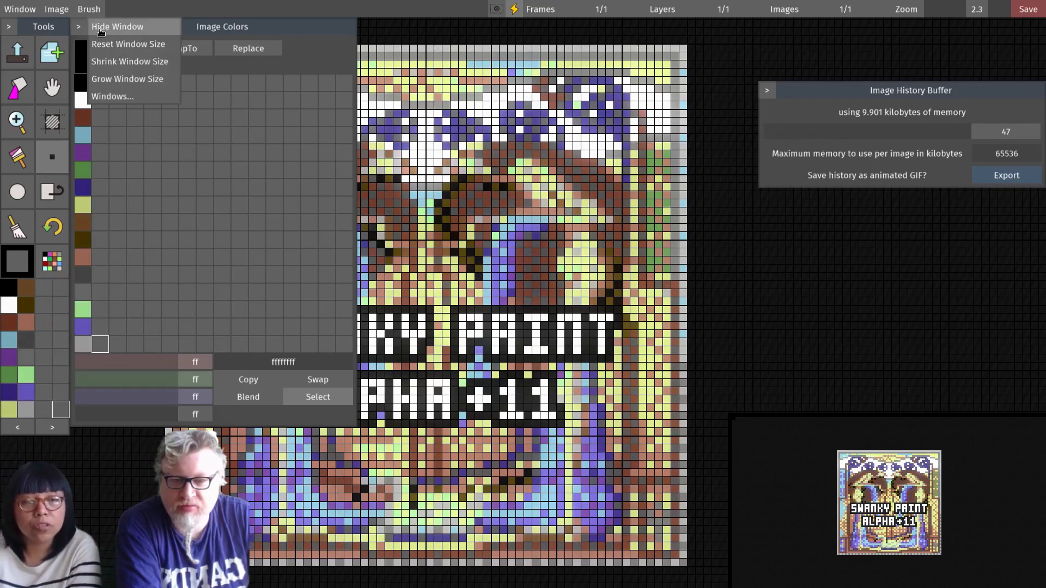
click(109, 31)
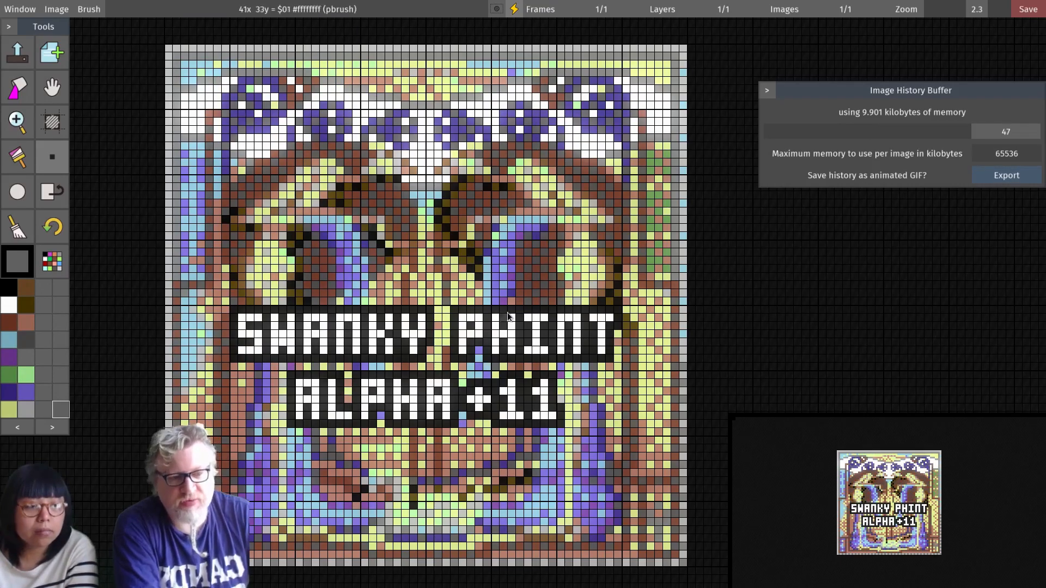
- Scrub the image history, finishing on state 47
mouse_move(1013, 132)
mouse_down()
mouse_move(978, 139)
mouse_move(1025, 143)
mouse_up()
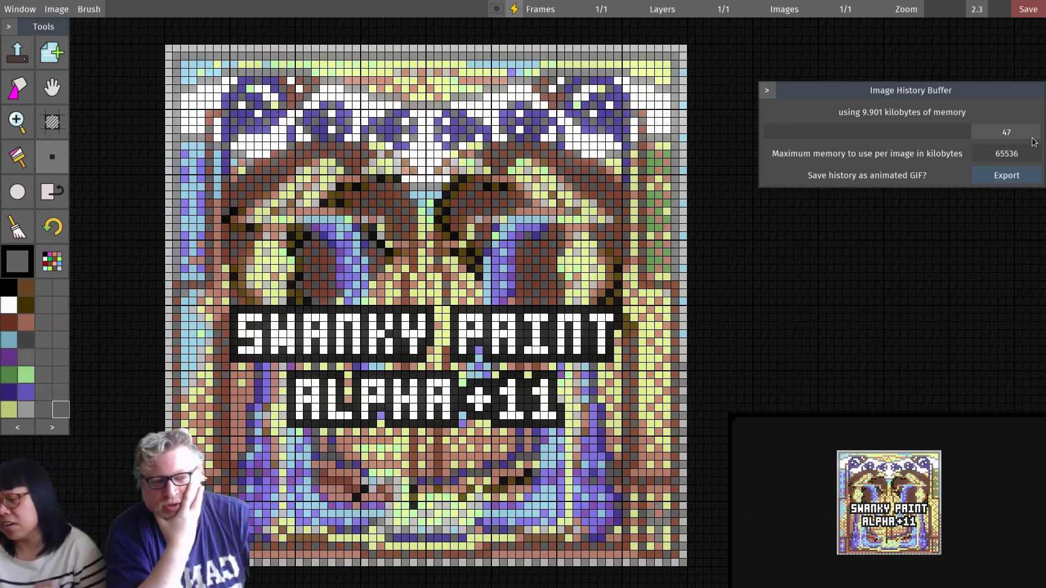
mouse_move(1033, 143)
mouse_down()
mouse_move(798, 142)
mouse_move(1030, 142)
mouse_up()
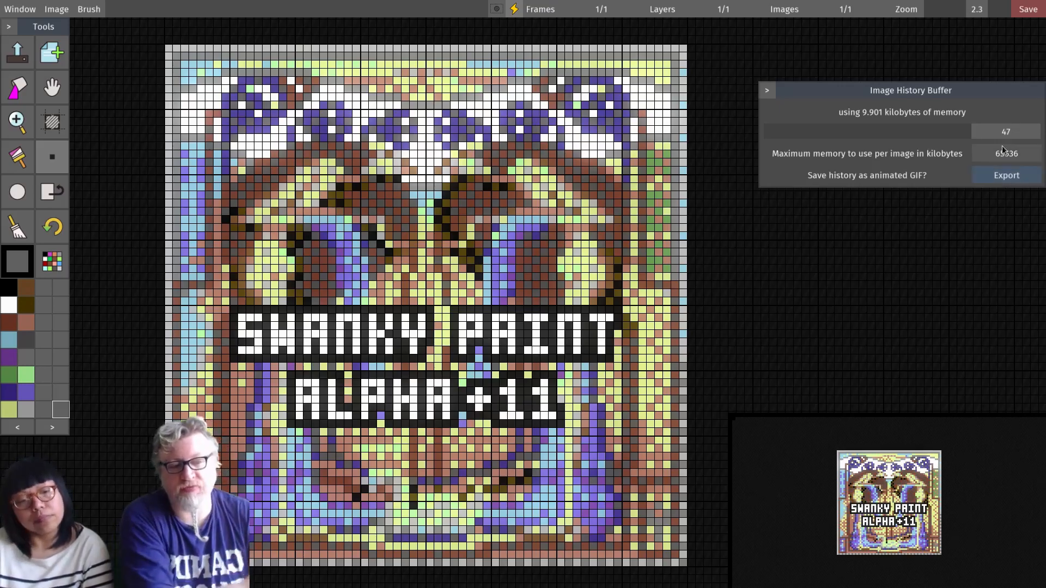
mouse_move(1002, 132)
mouse_down()
mouse_move(789, 139)
mouse_move(1008, 133)
mouse_up()
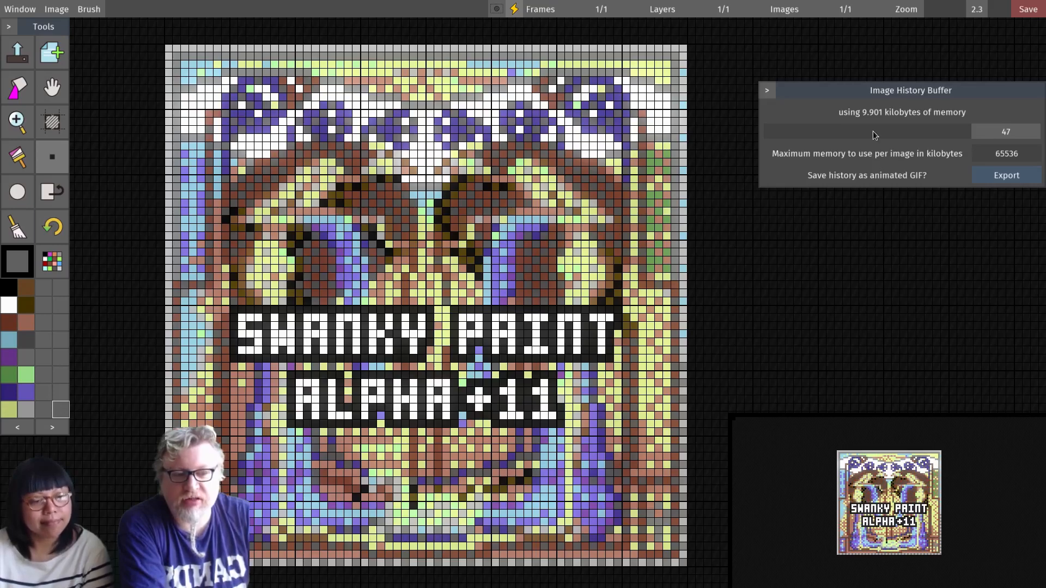
- Move the history buffer window over the upper part of the canvas and reset its size
drag(870, 92, 319, 104)
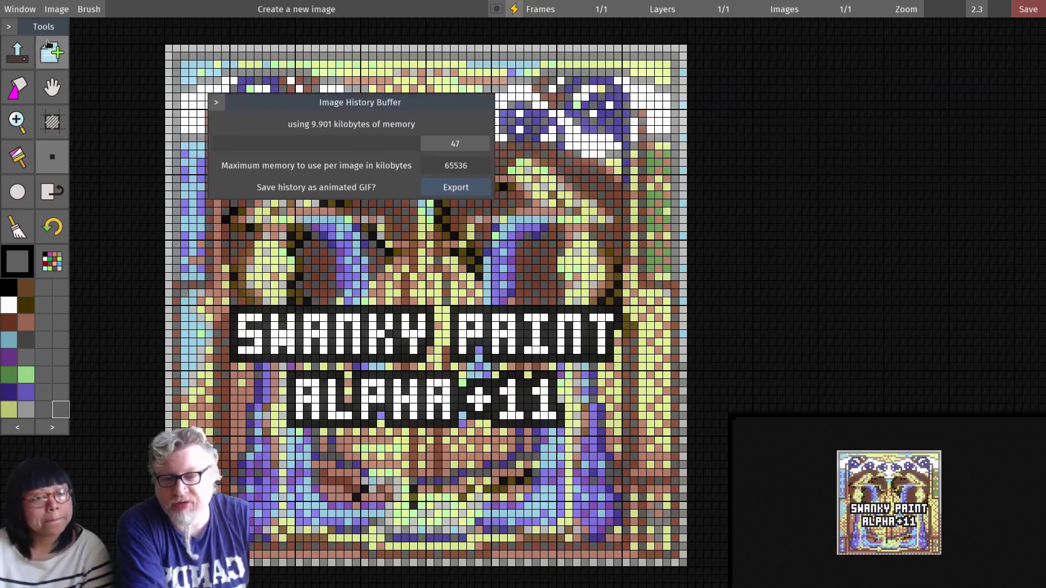
drag(49, 28, 21, 28)
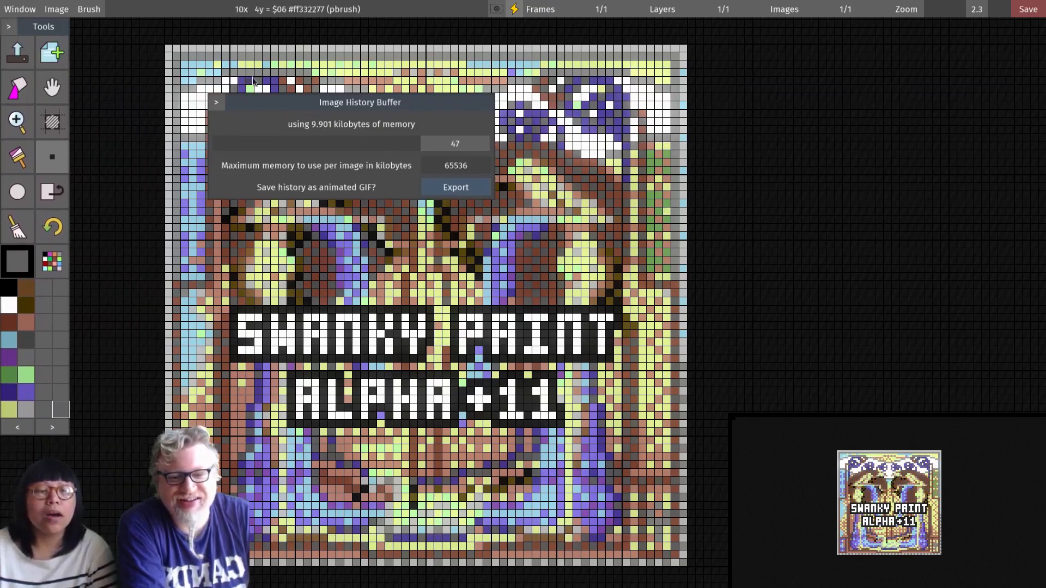
drag(301, 108, 436, 102)
click(355, 100)
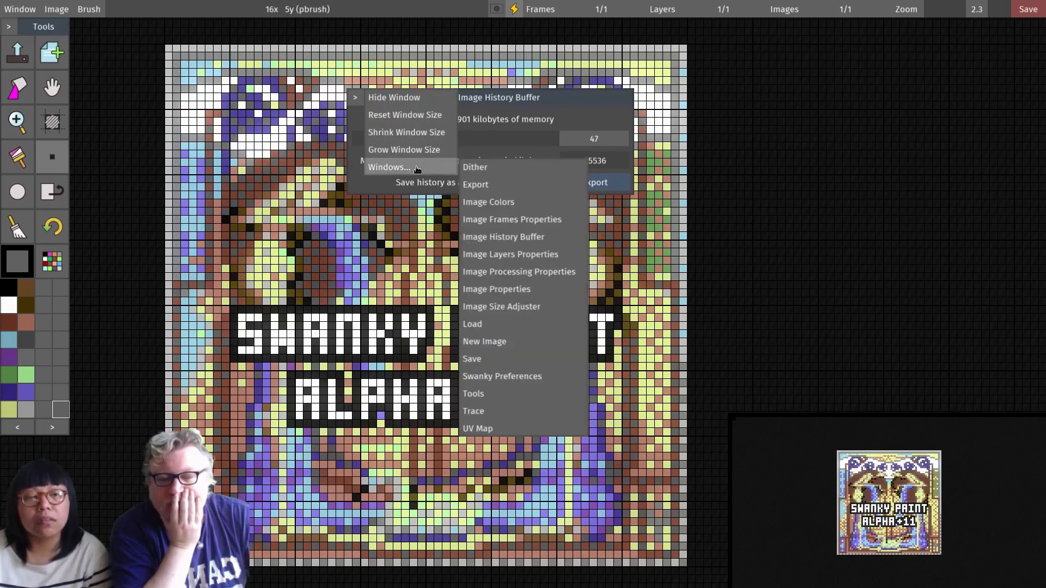
click(409, 124)
drag(495, 100, 314, 93)
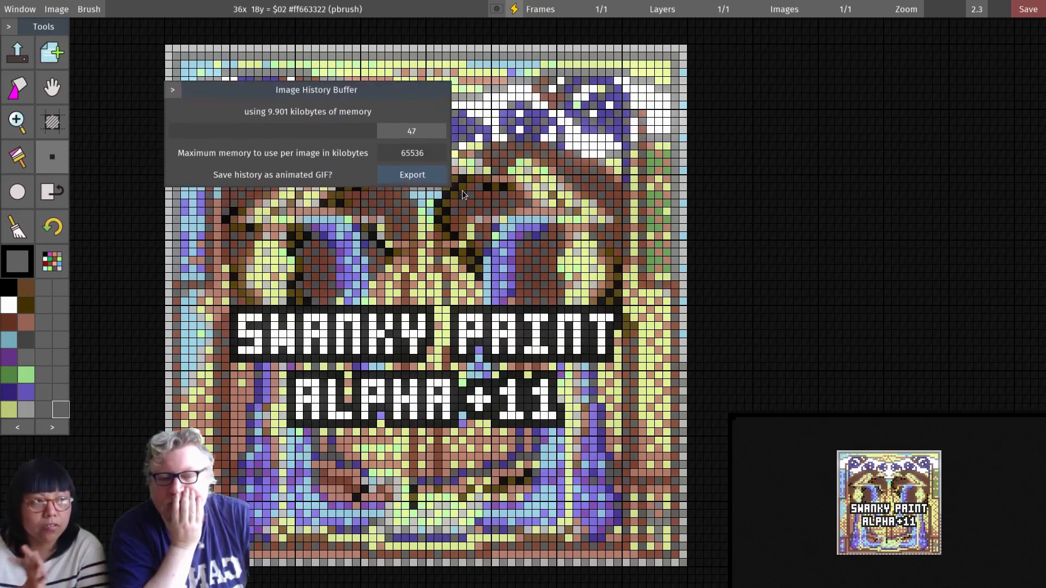
- Enlarge the history buffer window, shrink it to slightly below its default size, and place it over the middle of the canvas
drag(450, 187, 851, 401)
drag(521, 100, 739, 21)
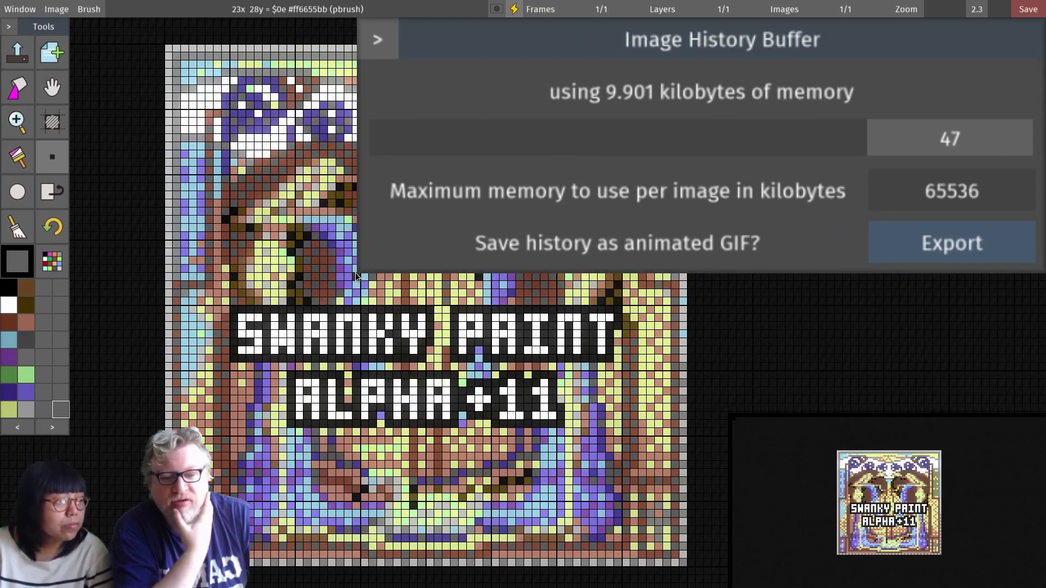
drag(355, 273, 811, 119)
drag(901, 30, 564, 274)
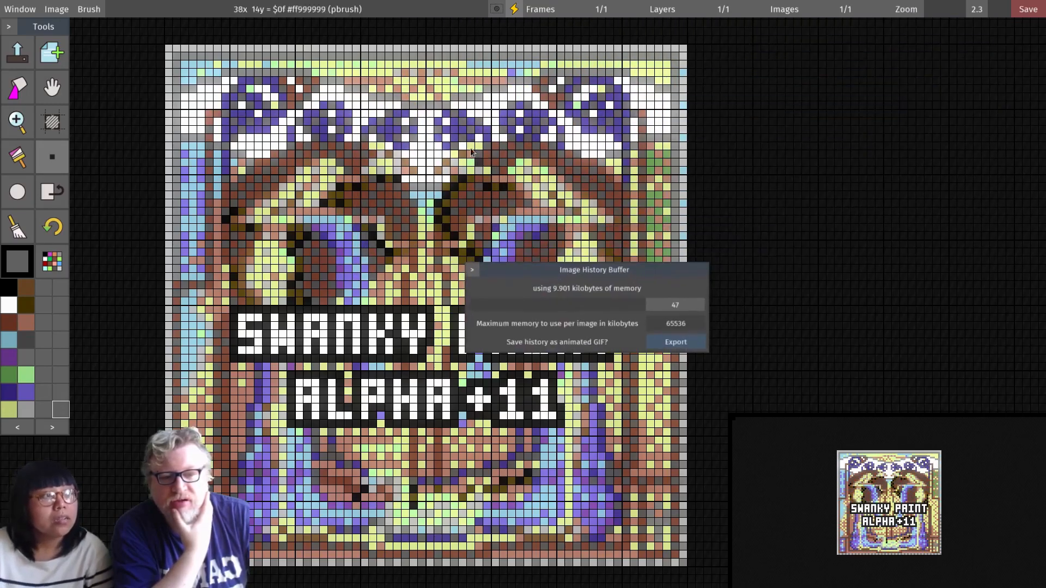
- Try switching brush pickup mode on and off several times
click(496, 8)
click(501, 43)
click(496, 9)
click(502, 62)
click(501, 12)
click(502, 26)
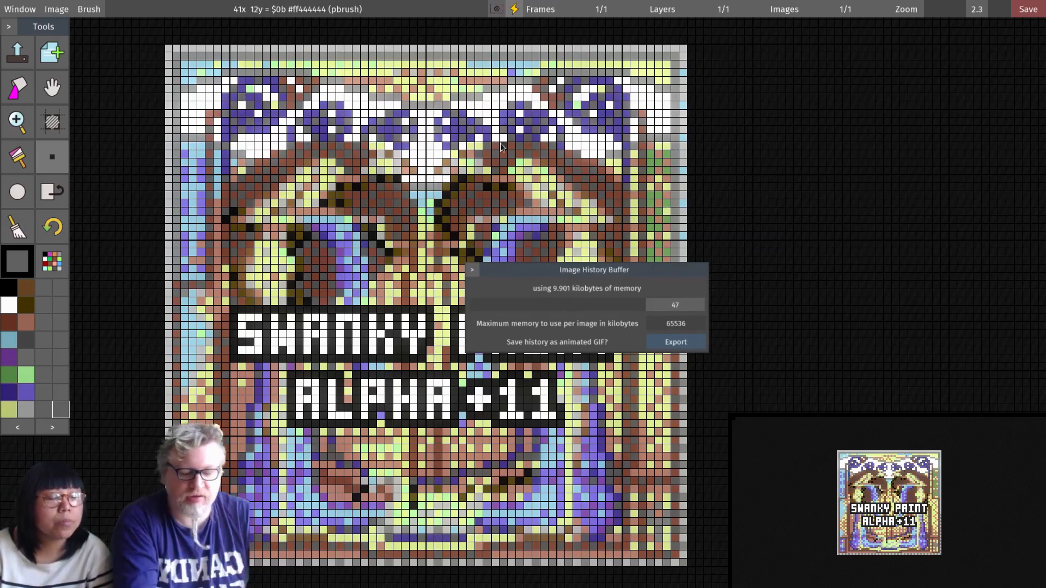
- Try the paint, color and replace brush modes, followed by brush pickup mode and the color picker
key(F1)
key(F2)
key(F3)
key(b)
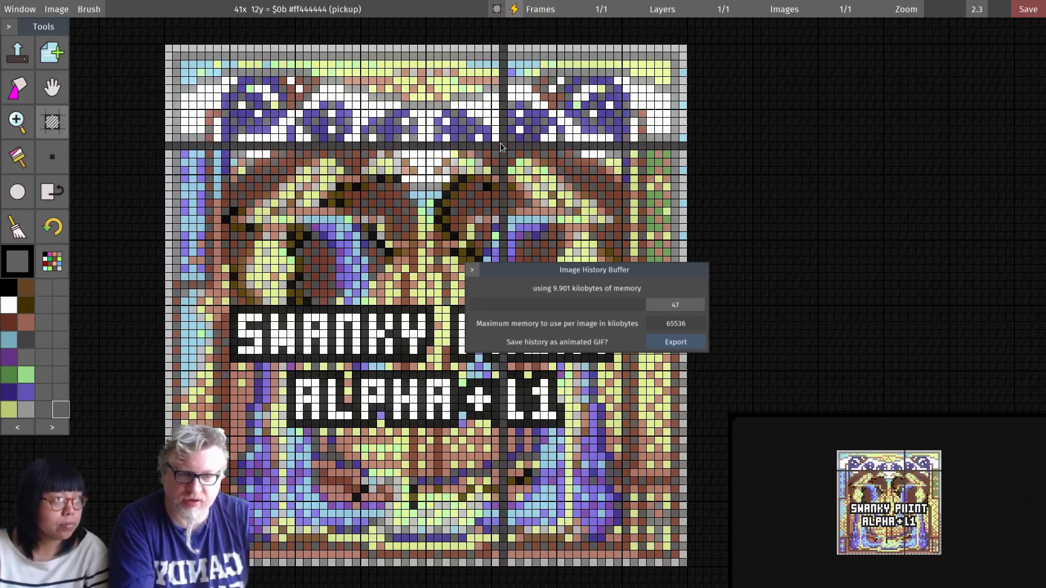
scroll(499, 143, up, 1)
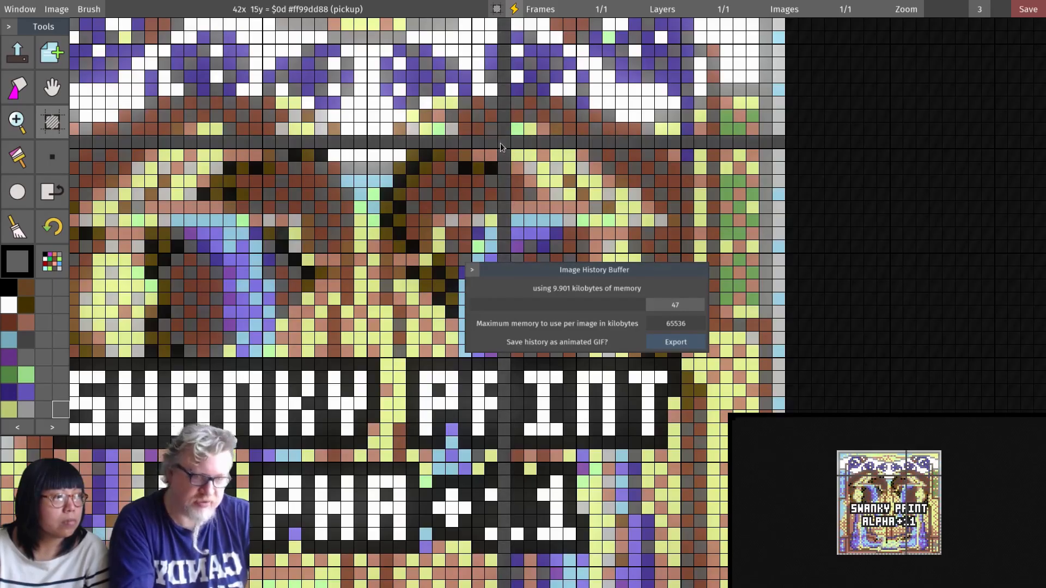
key(comma)
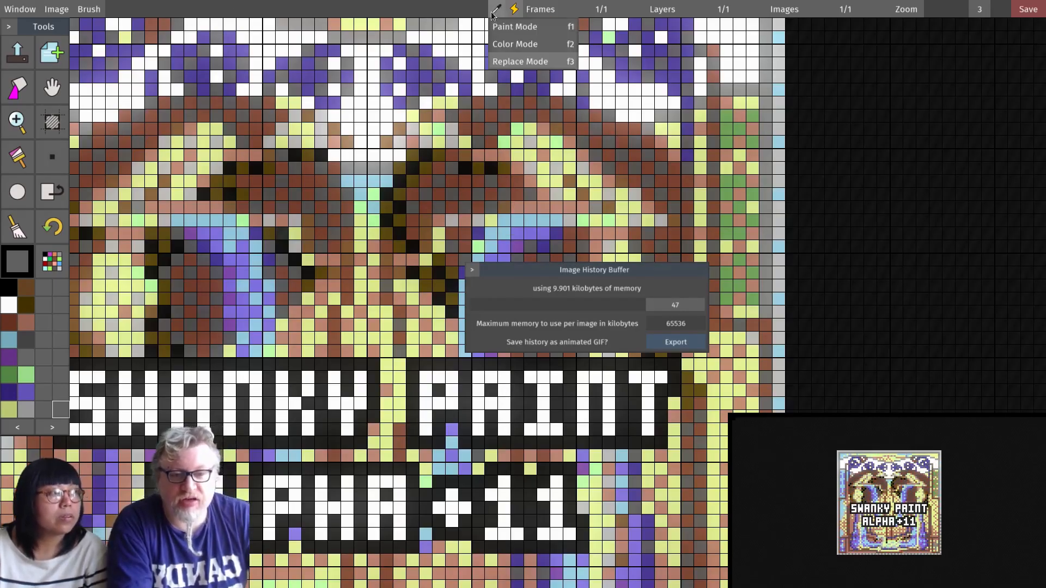
- Flood fill the light blue, brown and neighbouring pixel patches between the face's eyes with light green
key(f)
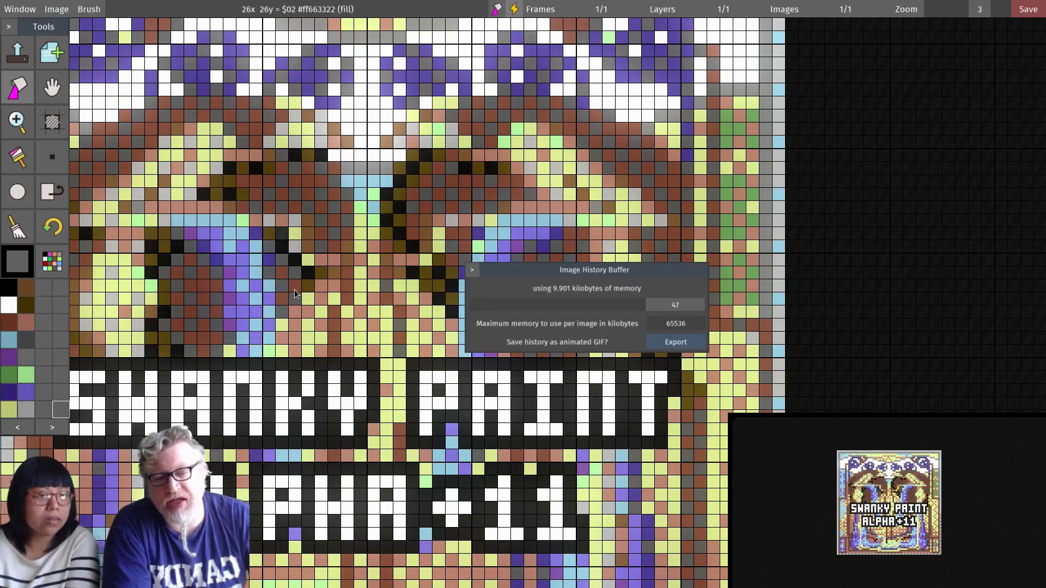
click(352, 239)
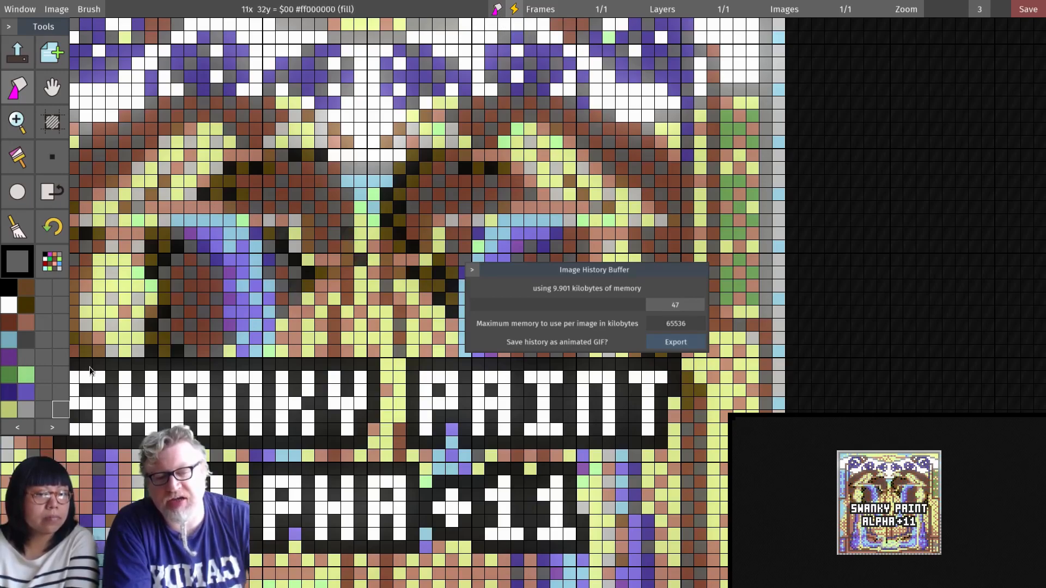
click(22, 376)
click(368, 207)
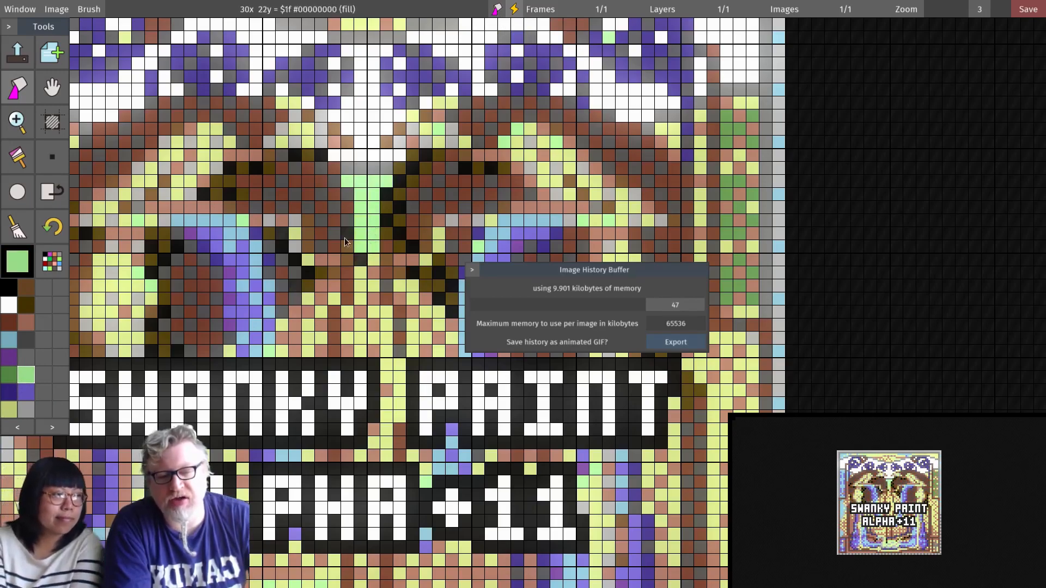
click(329, 233)
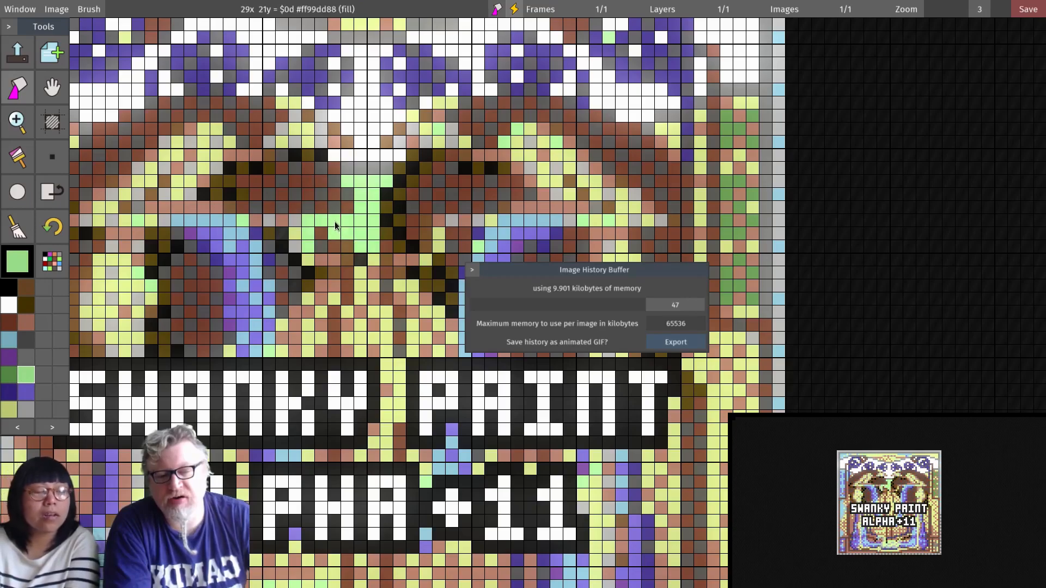
click(349, 210)
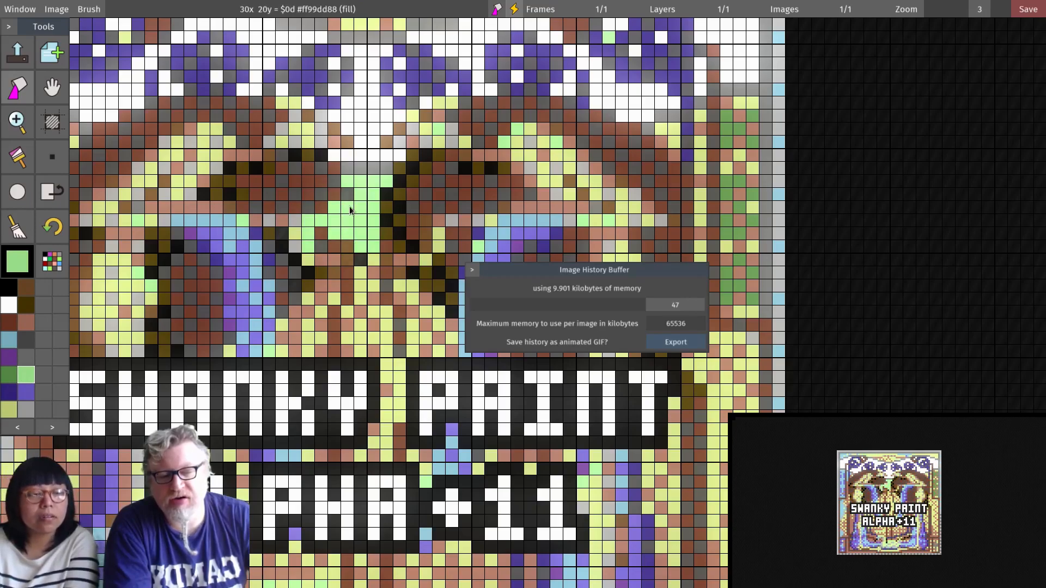
click(305, 199)
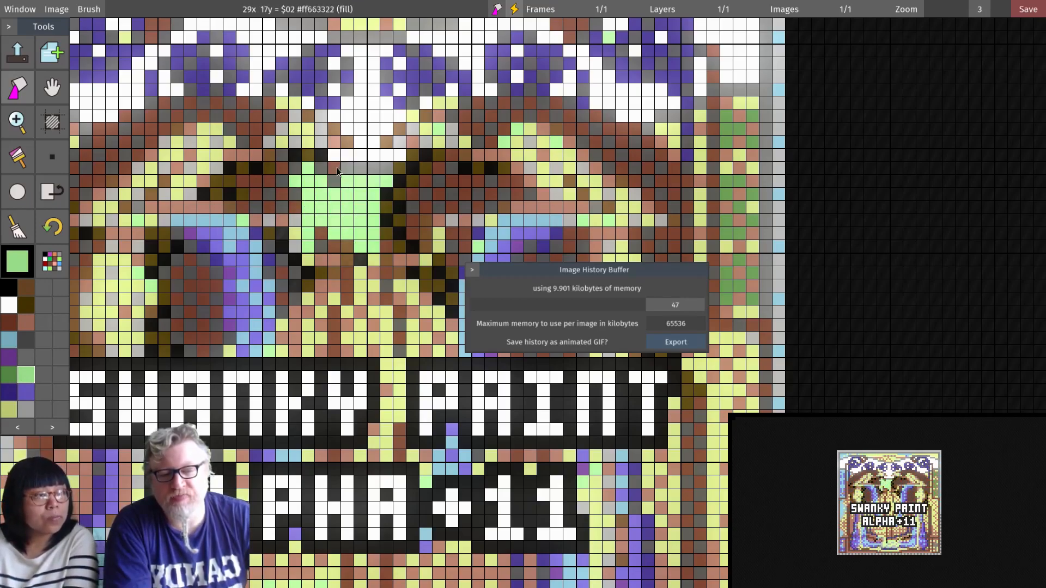
click(325, 178)
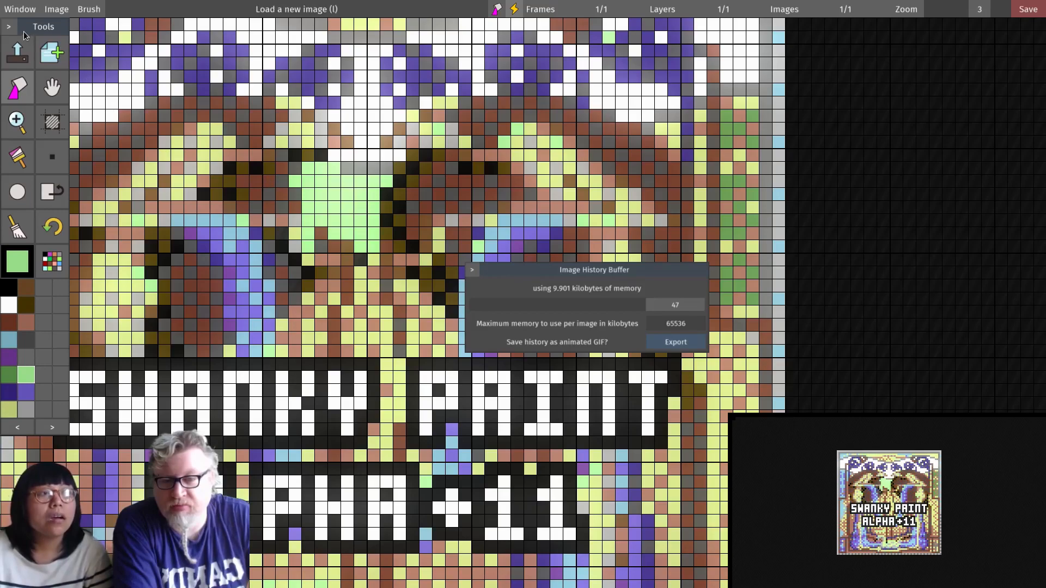
click(20, 9)
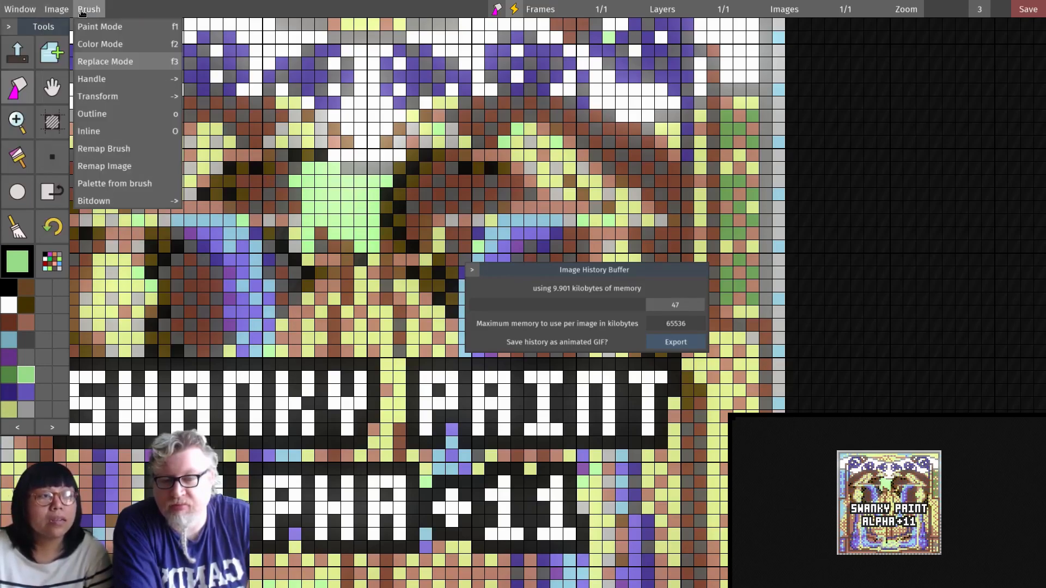
mouse_move(36, 16)
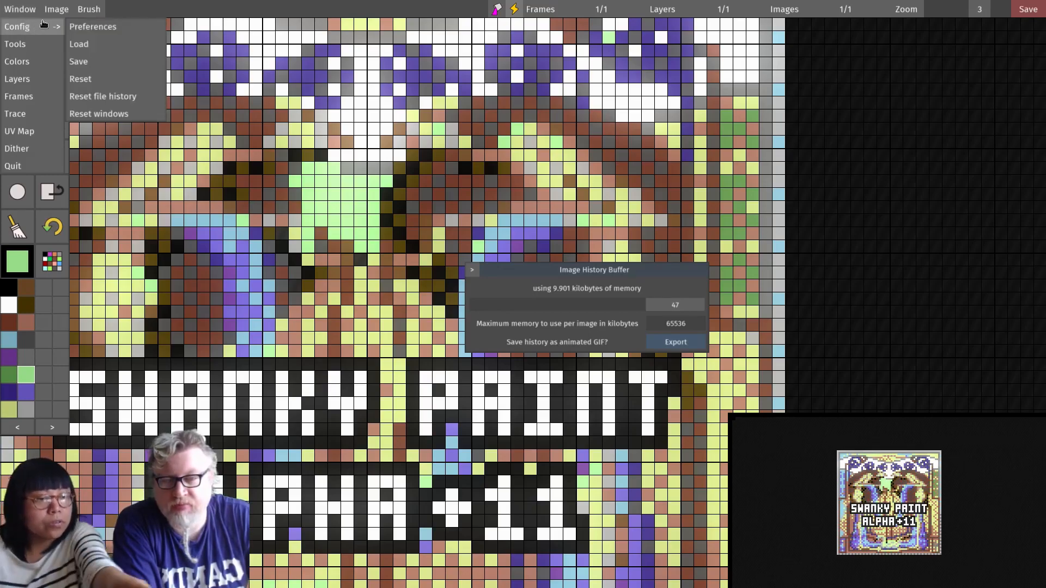
click(676, 17)
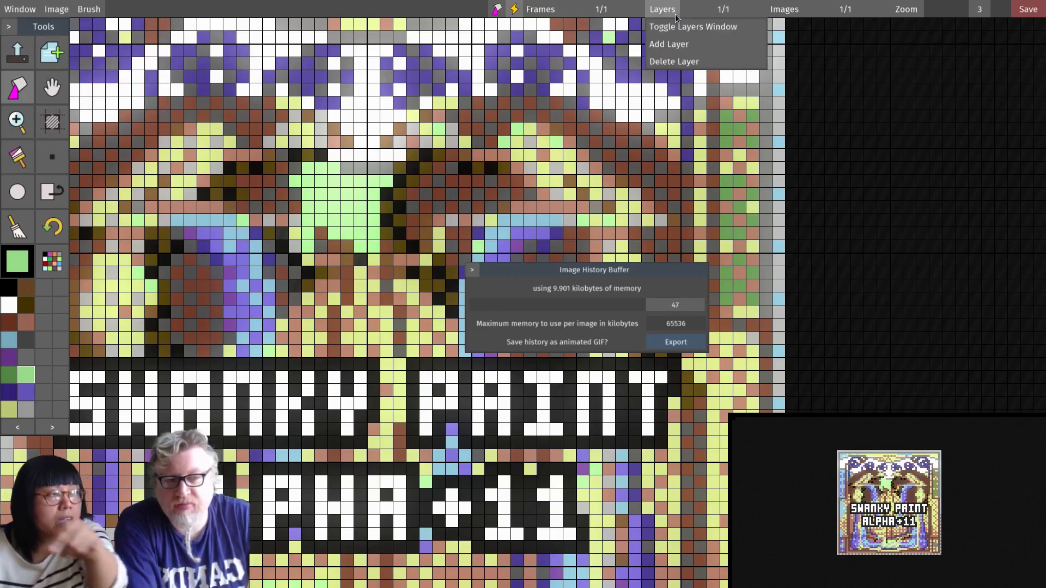
click(538, 16)
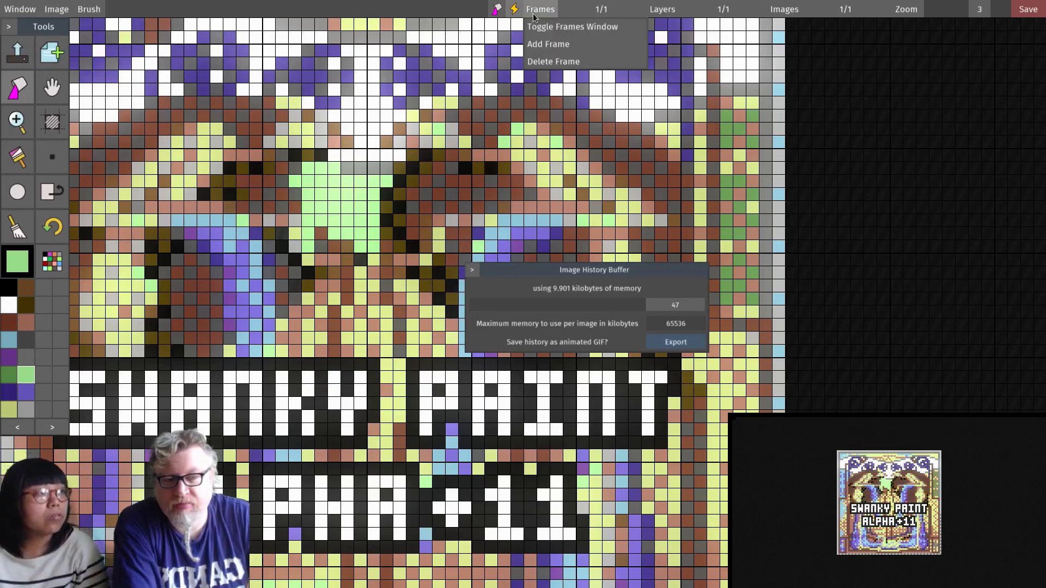
- Open the layers and frames properties windows and place them apart over the canvas
click(664, 11)
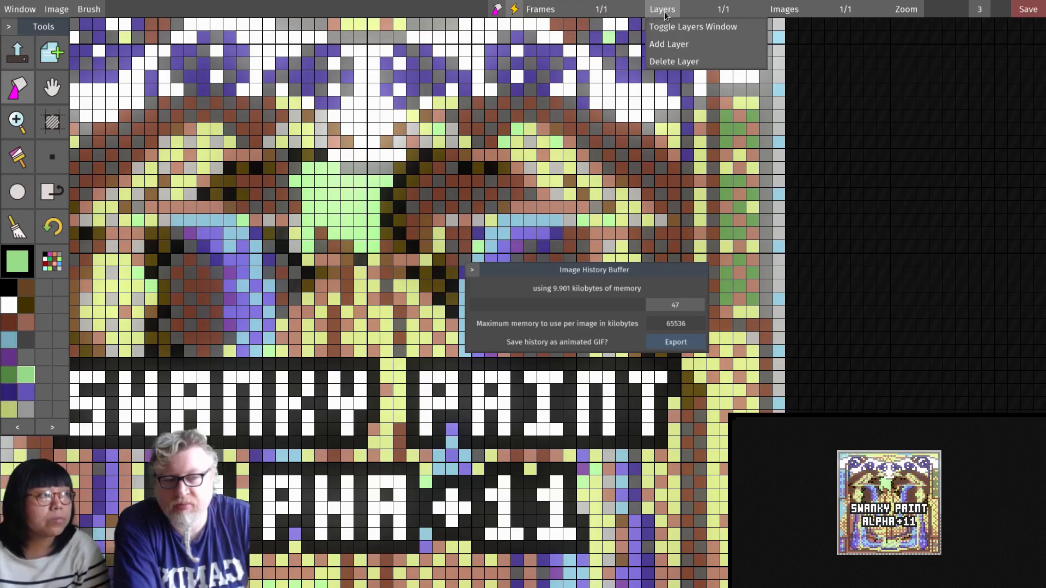
click(669, 26)
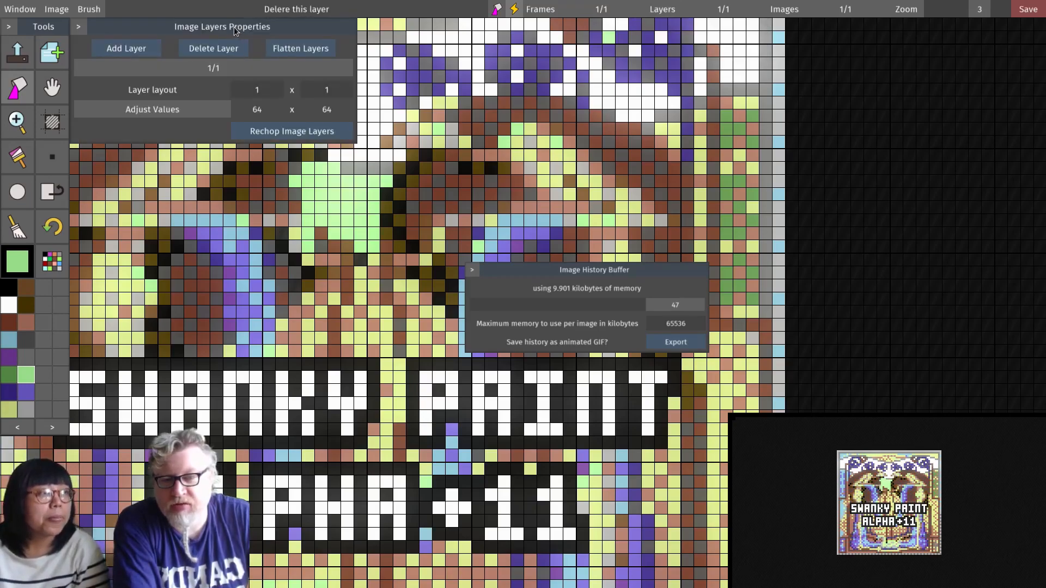
drag(235, 31, 404, 102)
click(552, 13)
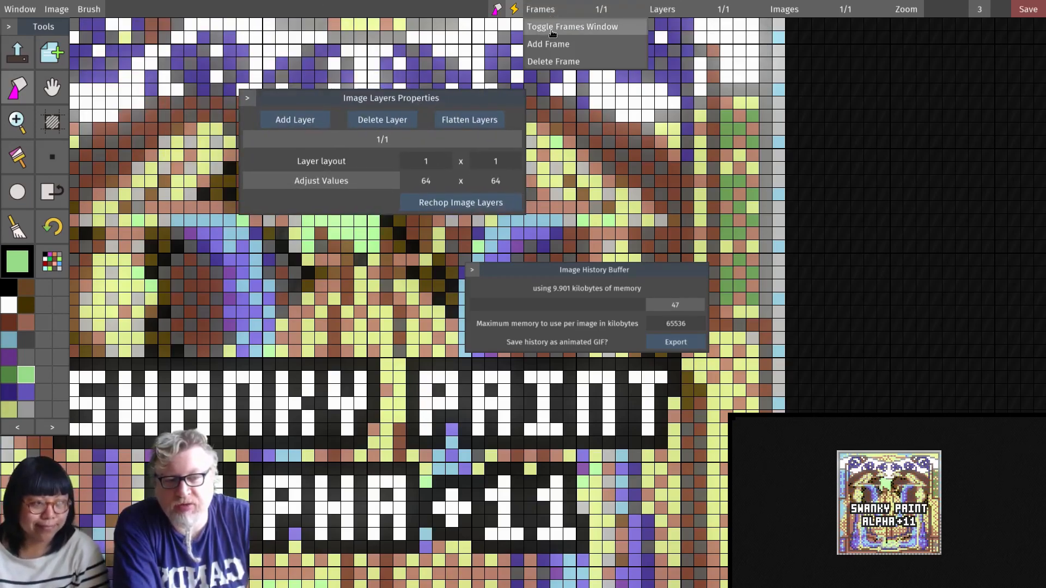
click(552, 30)
drag(292, 44, 331, 318)
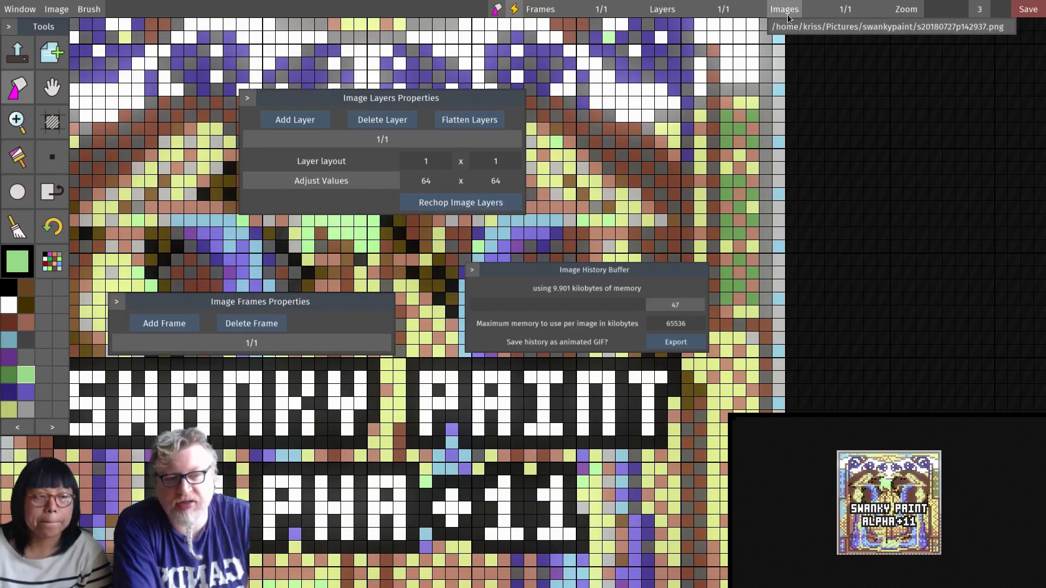
- Set the zoom to 1.9 and move the layers and history buffer windows to opposite upper corners of the image
mouse_move(541, 12)
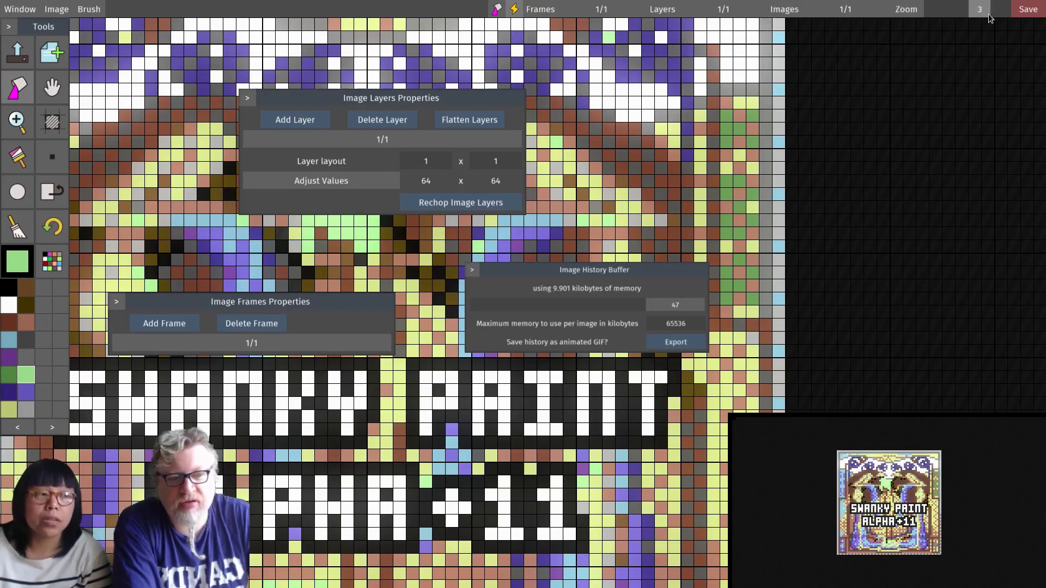
mouse_move(988, 18)
mouse_down()
mouse_move(970, 20)
mouse_move(993, 20)
mouse_move(979, 24)
mouse_up()
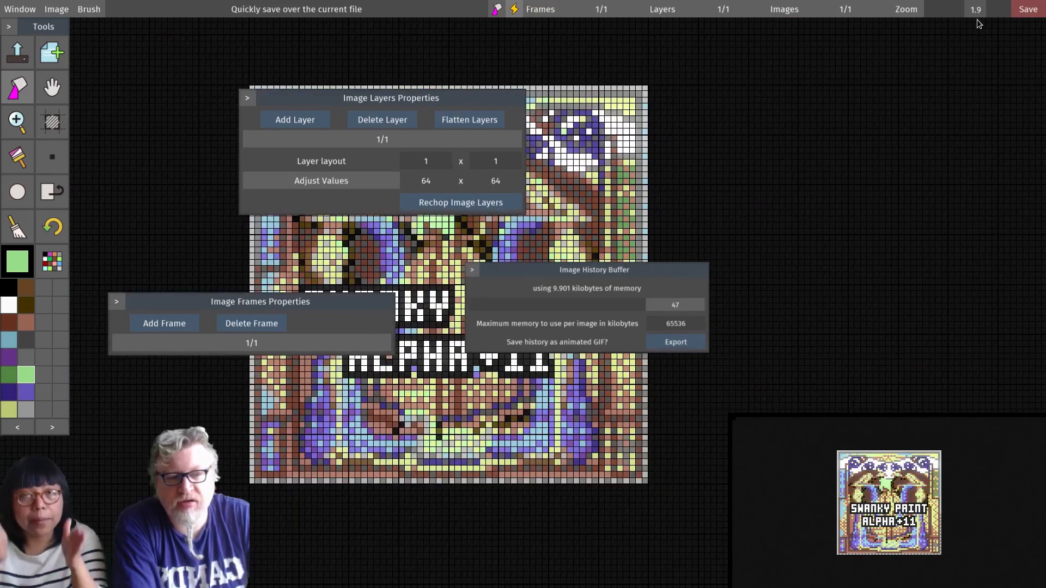
drag(392, 100, 766, 60)
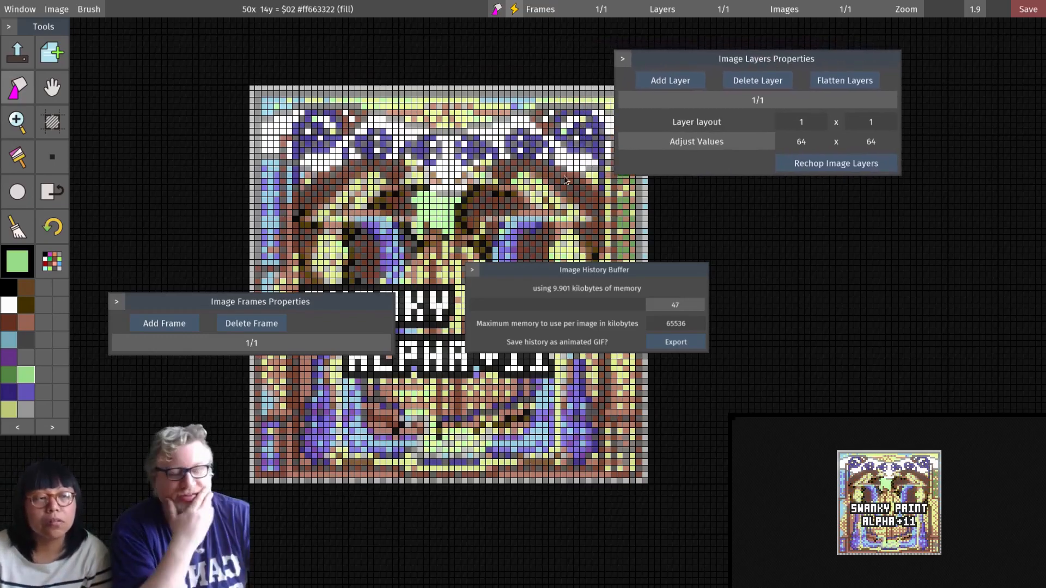
drag(580, 269, 303, 72)
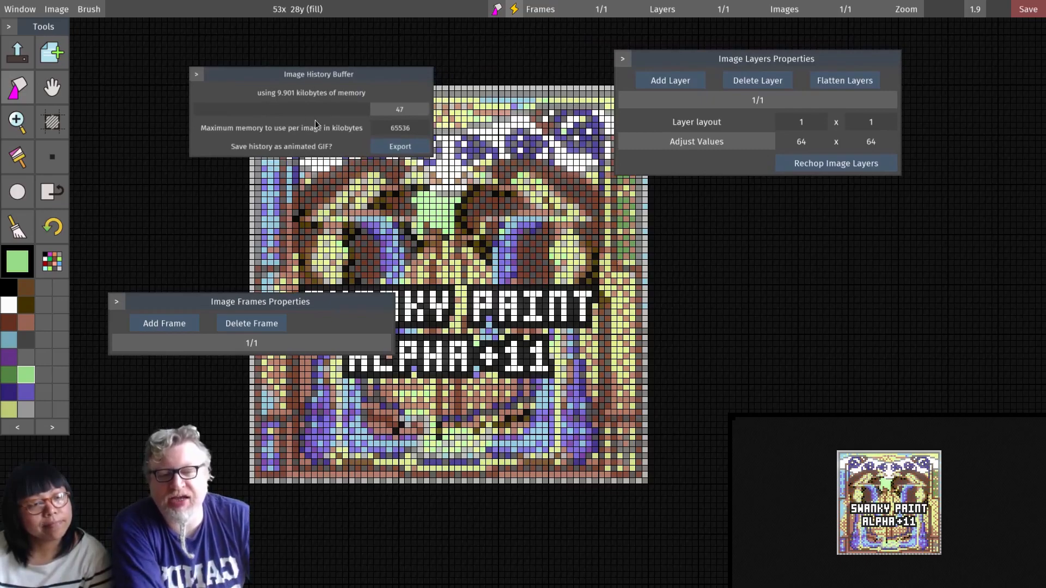
- Open the preferences window and set the theme to bright
click(20, 9)
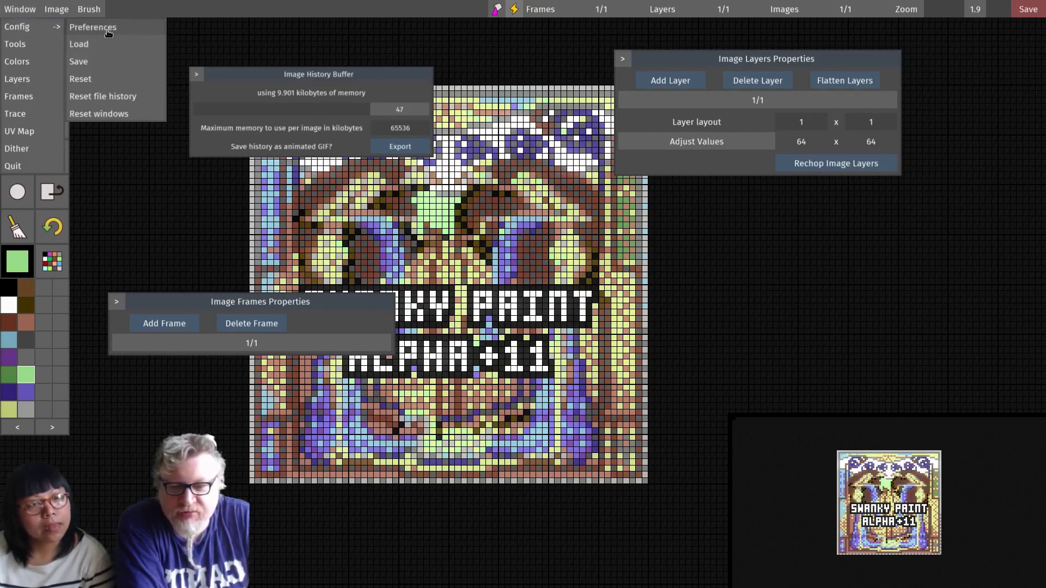
click(92, 27)
click(272, 88)
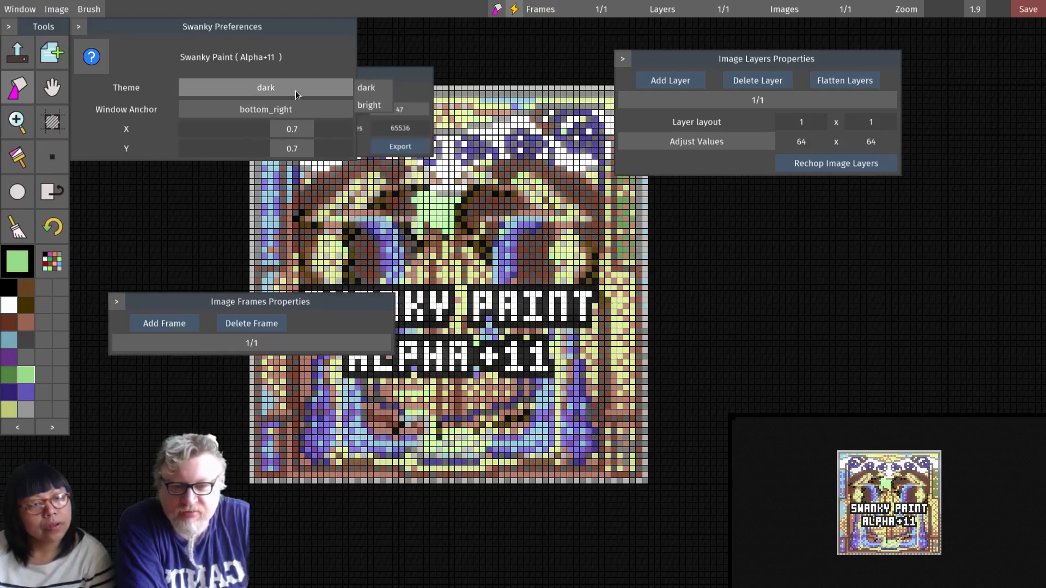
click(376, 104)
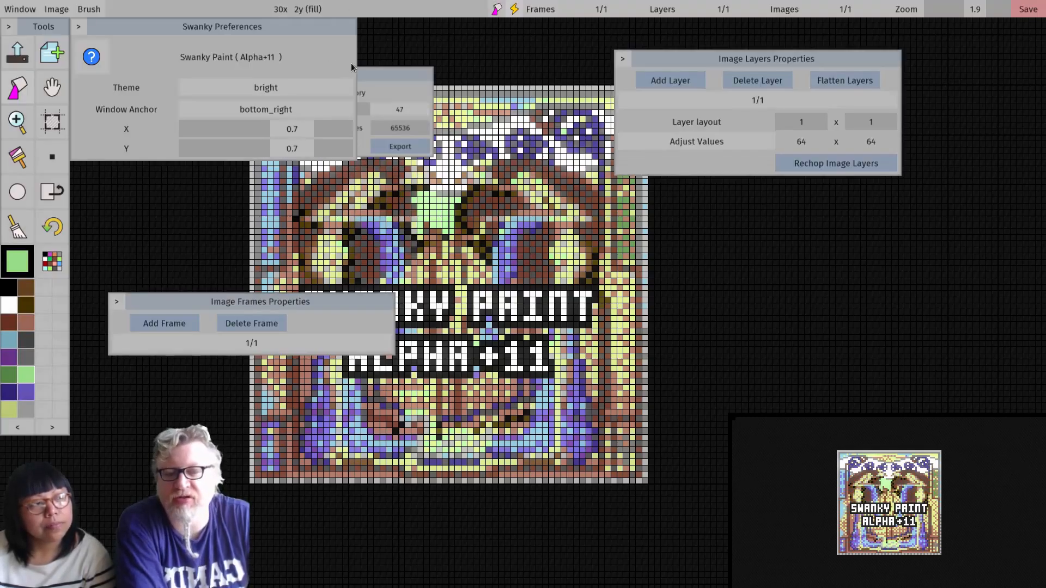
- Place the preferences window beside the history buffer window and set the theme to dark
drag(377, 73, 549, 47)
drag(162, 26, 168, 51)
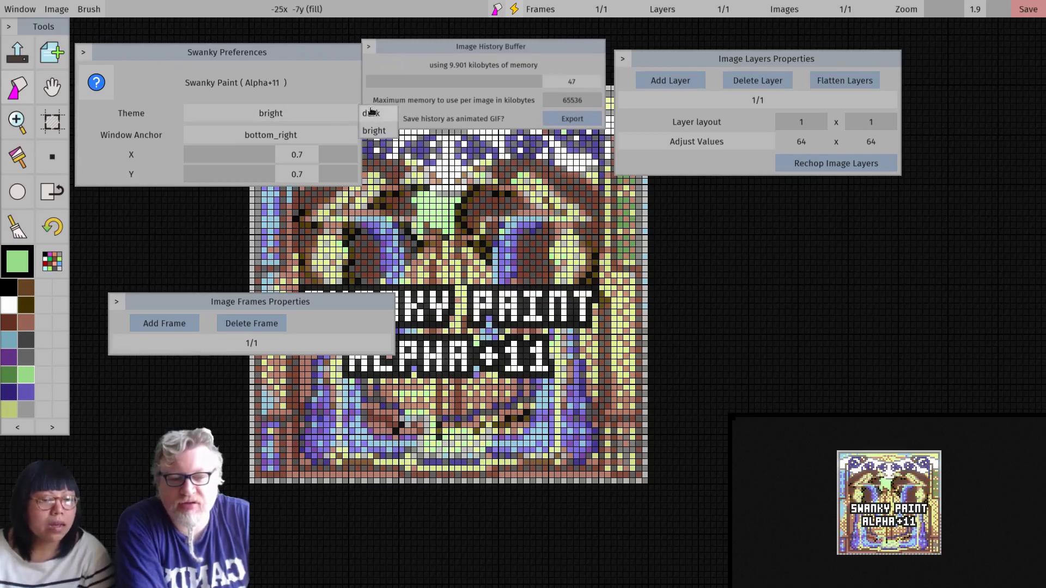
click(325, 114)
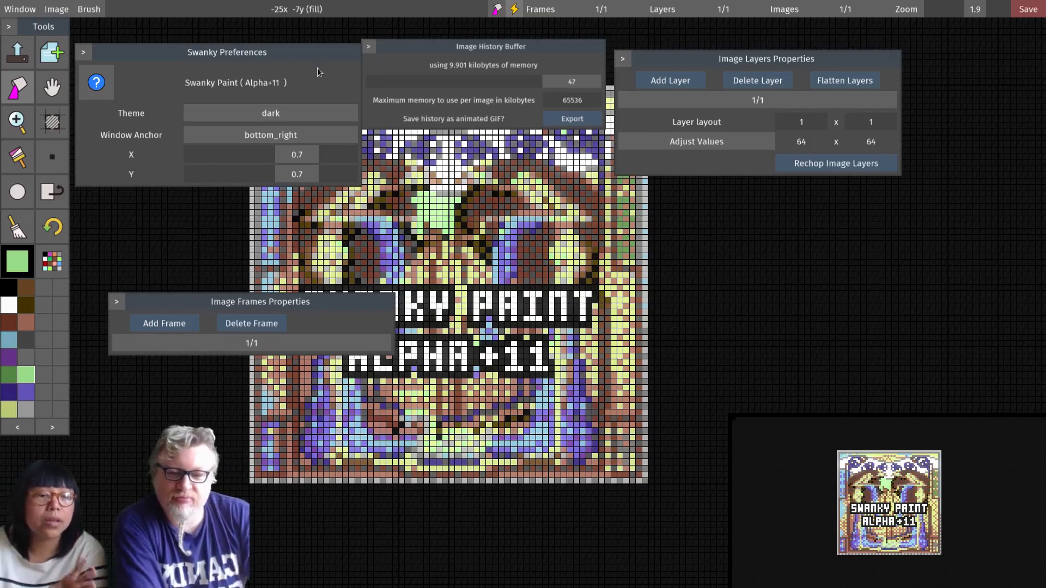
- View the window anchor options, shift the preferences, history and layers windows slightly upward, and move the tools window slightly down
click(210, 136)
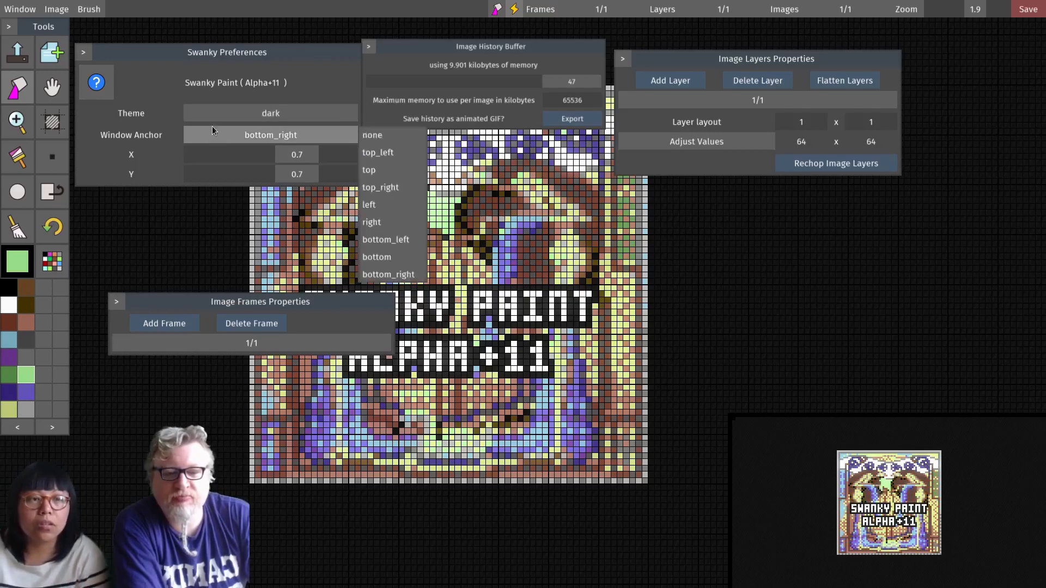
mouse_move(247, 55)
mouse_down()
mouse_move(262, 57)
mouse_move(241, 51)
mouse_move(245, 36)
mouse_up()
drag(455, 48, 458, 37)
drag(748, 67, 751, 47)
drag(595, 39, 600, 38)
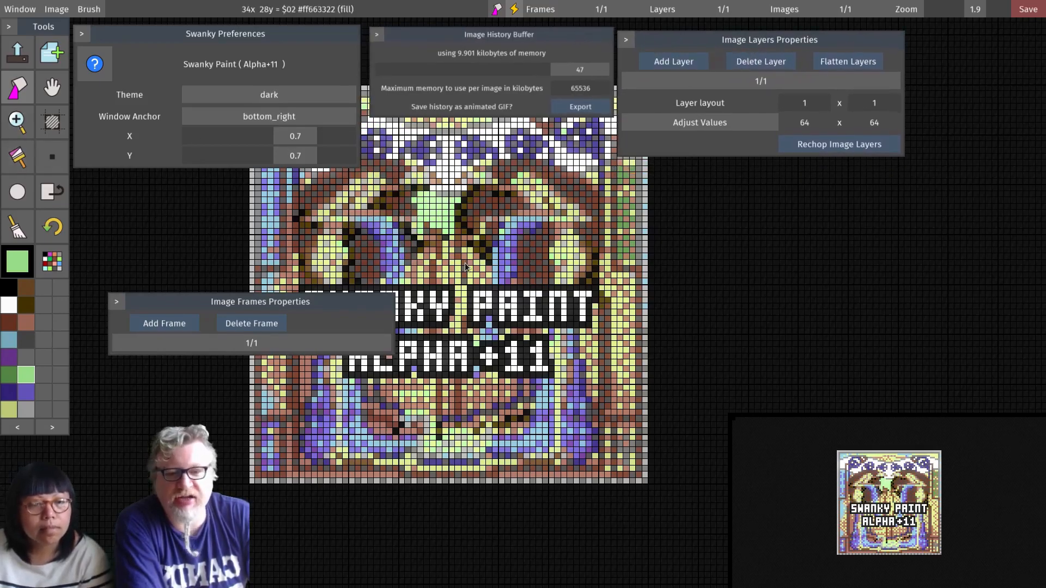
drag(47, 29, 48, 189)
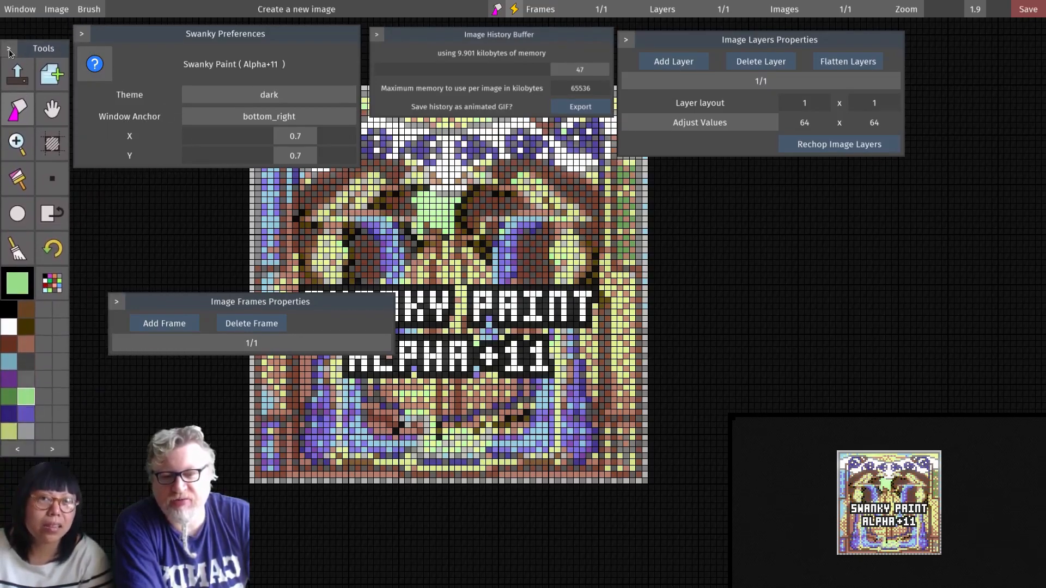